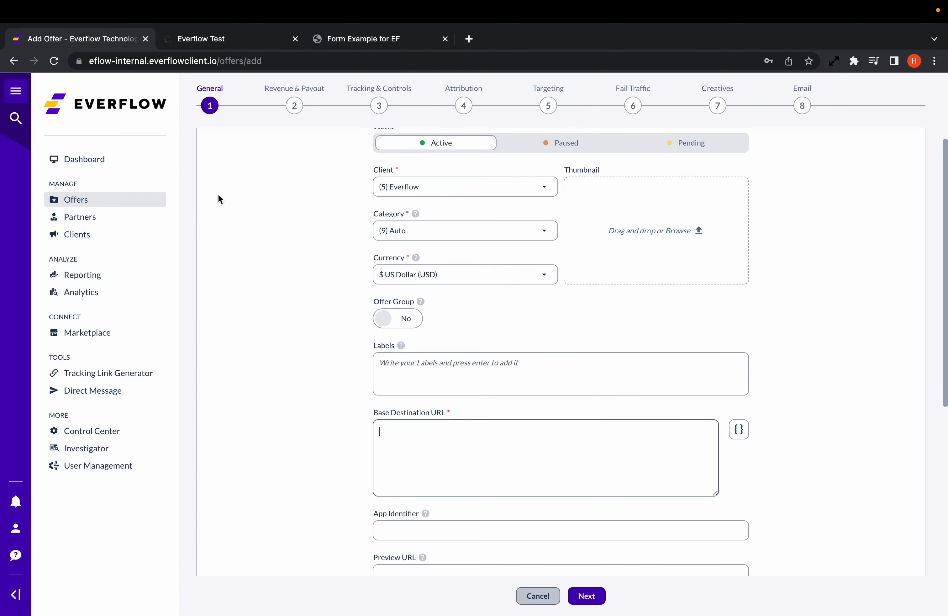
pyautogui.write('https://risedata.co/lp/')
pyautogui.write('?ef_transaction_id=')
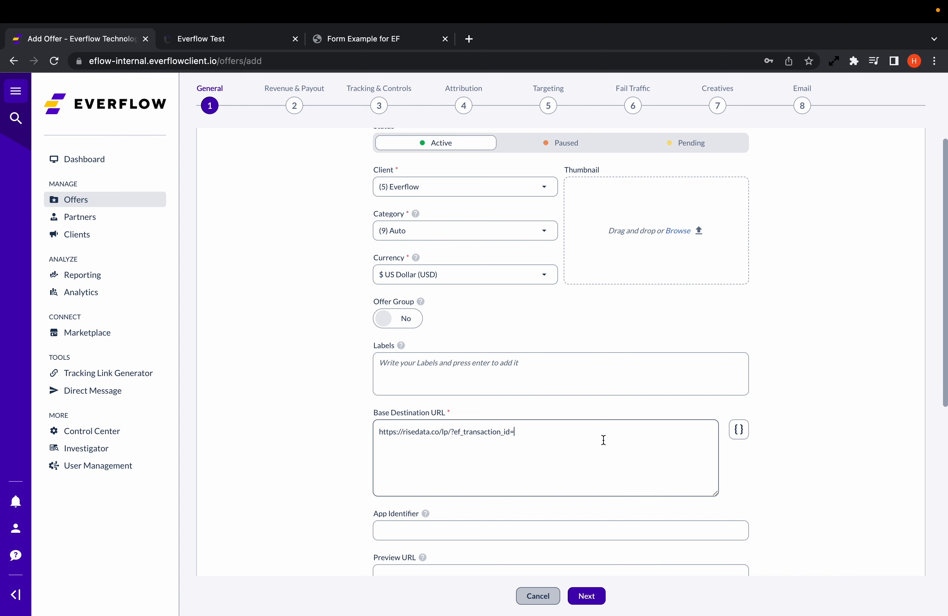
pyautogui.click(738, 429)
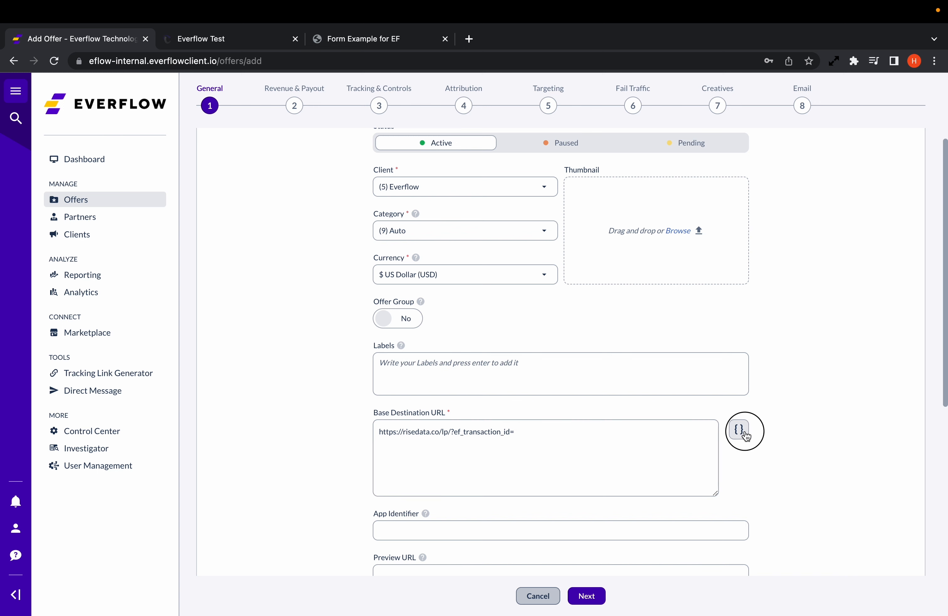
pyautogui.write('trans')
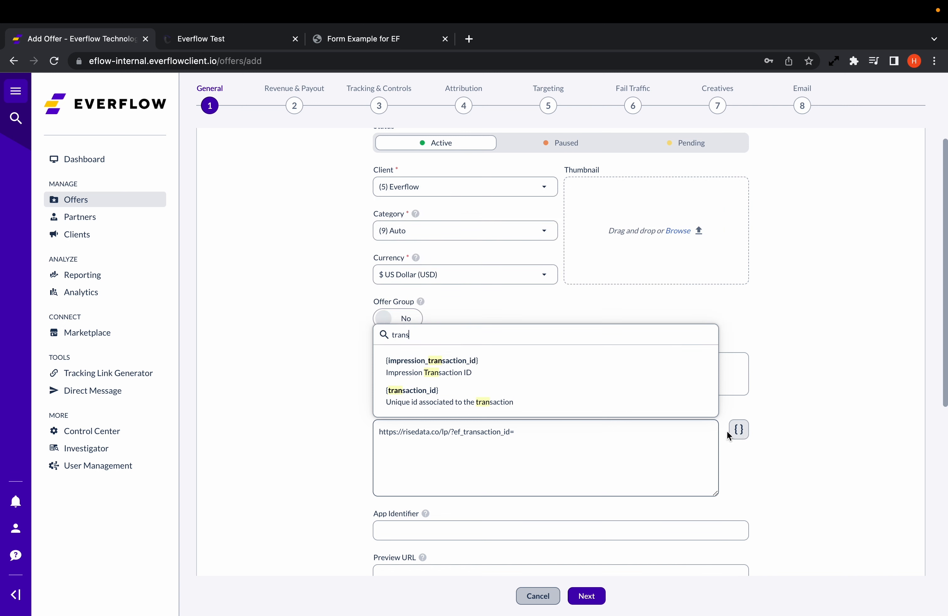
pyautogui.click(609, 402)
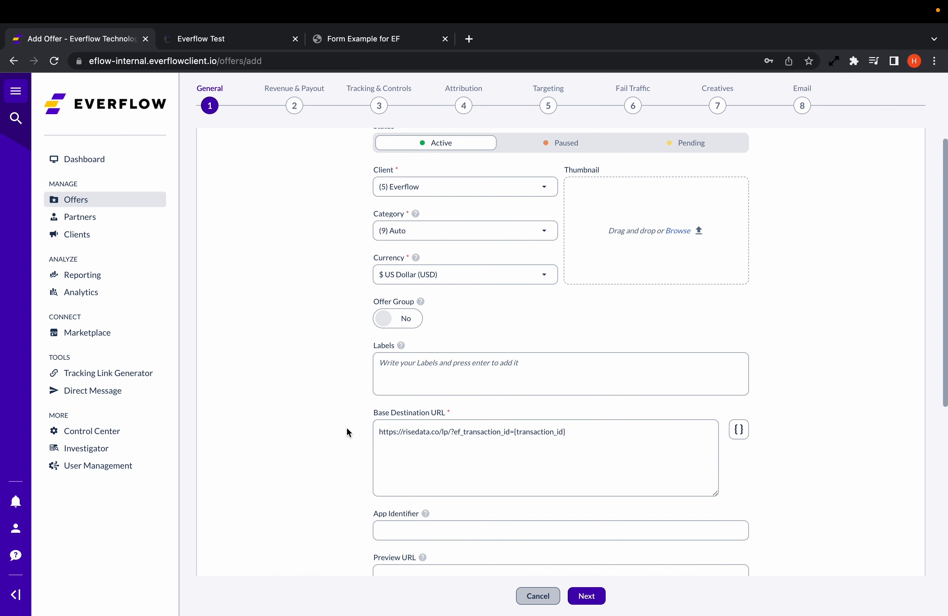
pyautogui.click(379, 431)
pyautogui.moveTo(378, 431); pyautogui.dragTo(614, 442)
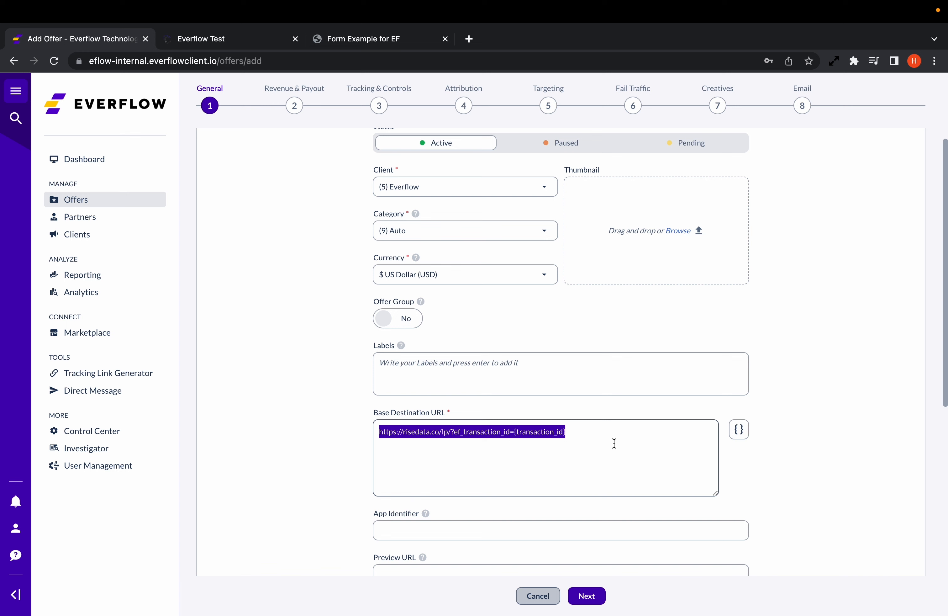
pyautogui.click(614, 443)
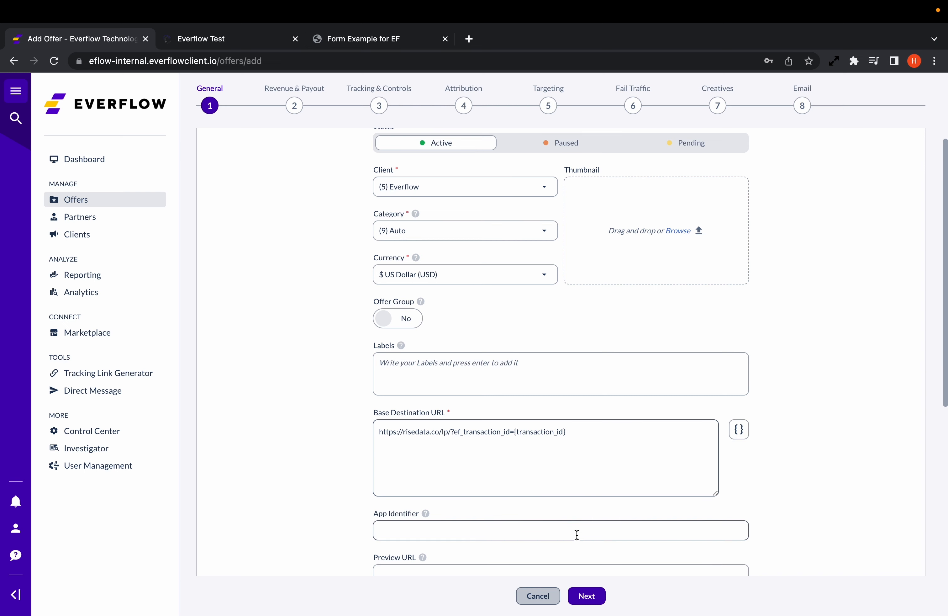
pyautogui.click(581, 597)
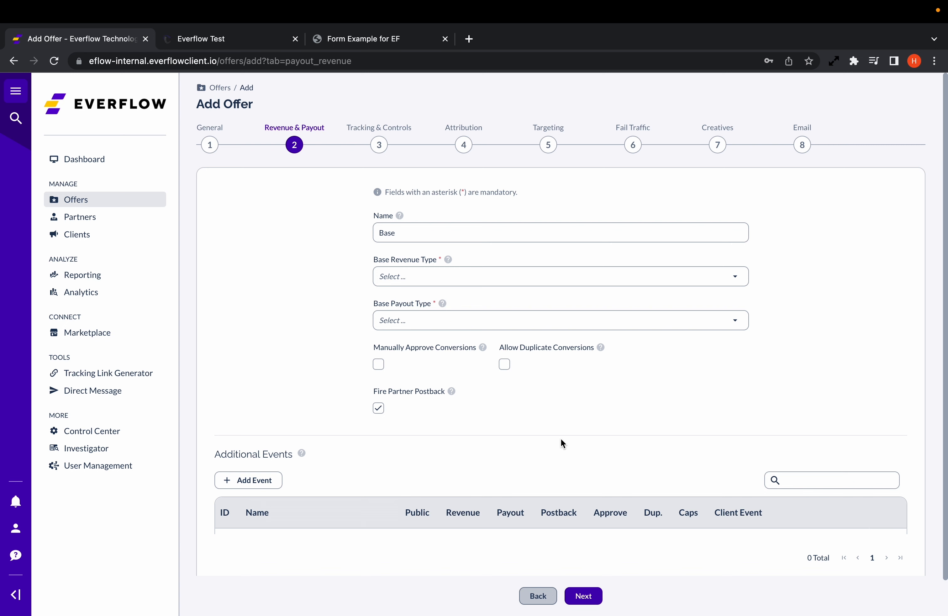
# Step: Set the base revenue to RPS at 80% and the base payout to CPS at 20%, and continue to the tracking settings
pyautogui.click(521, 277)
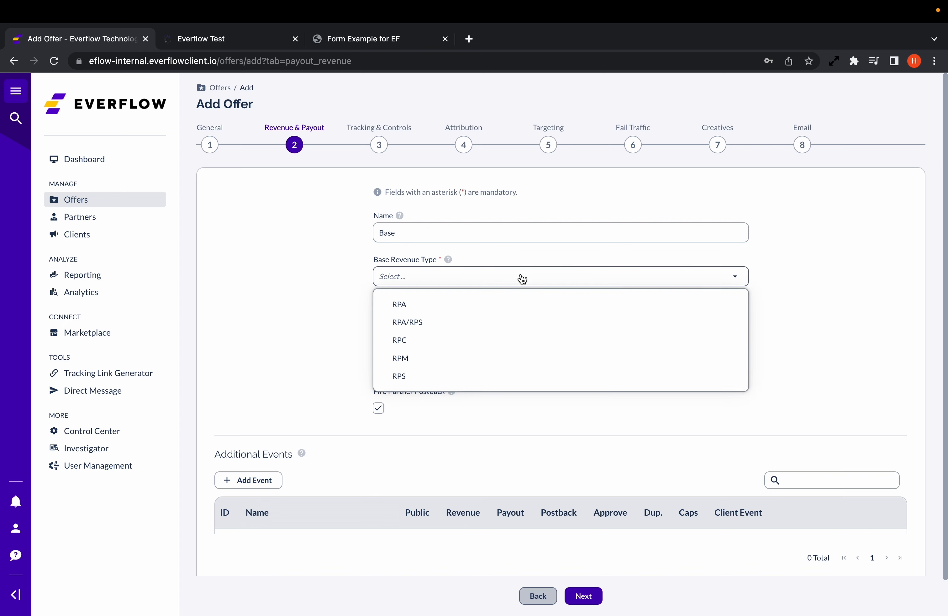
pyautogui.click(484, 375)
pyautogui.click(603, 280)
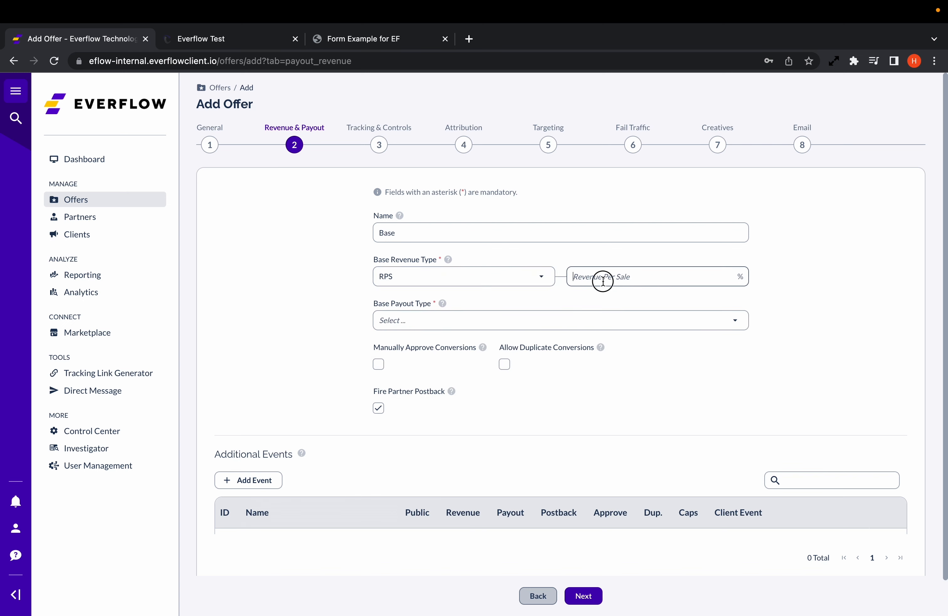
pyautogui.write('80')
pyautogui.click(571, 318)
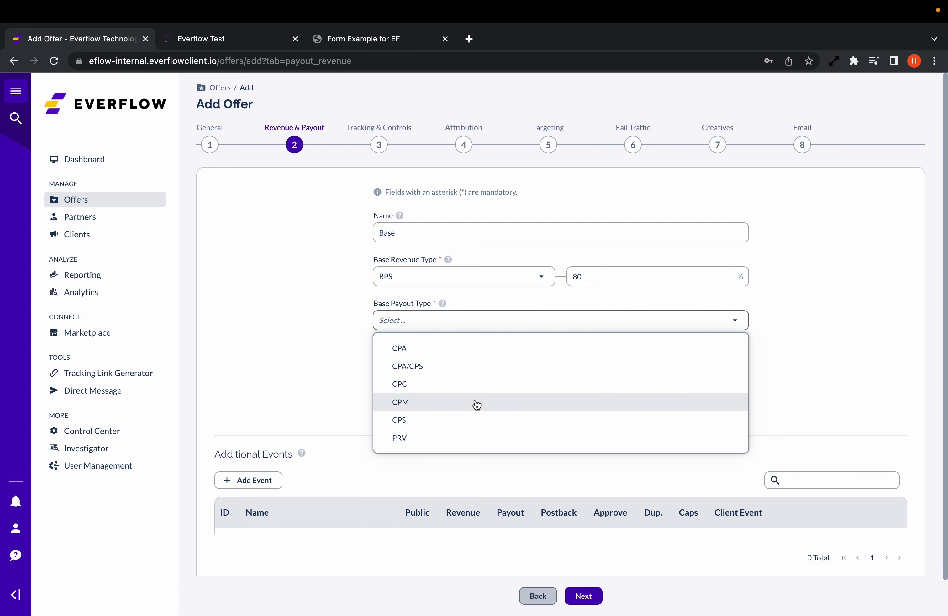
pyautogui.click(470, 423)
pyautogui.click(591, 322)
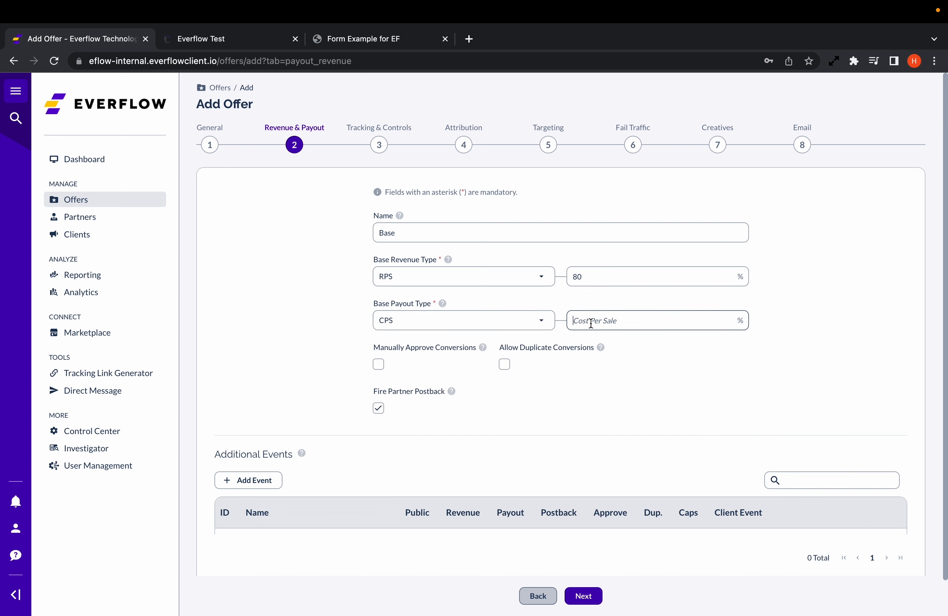
pyautogui.write('20')
pyautogui.click(566, 417)
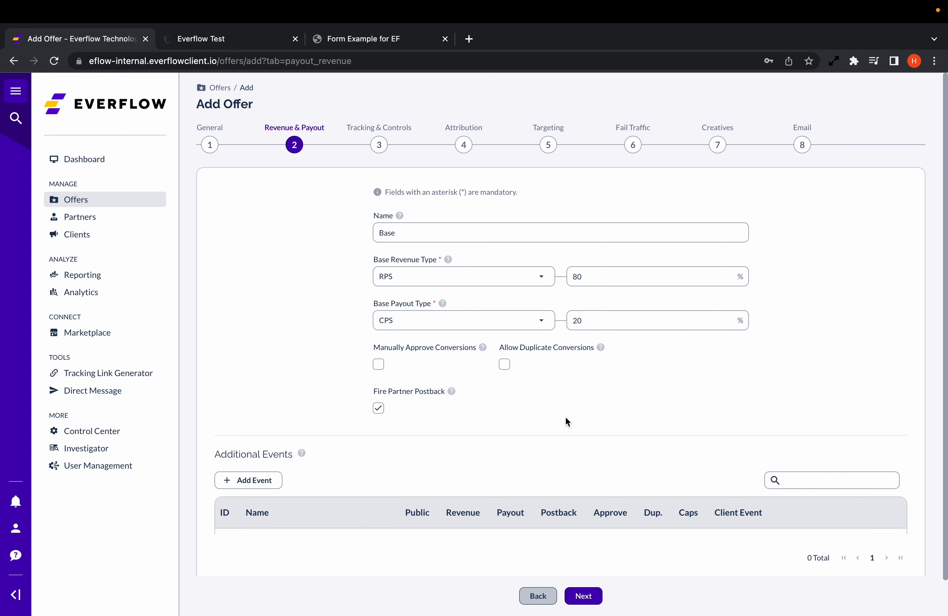
pyautogui.click(588, 602)
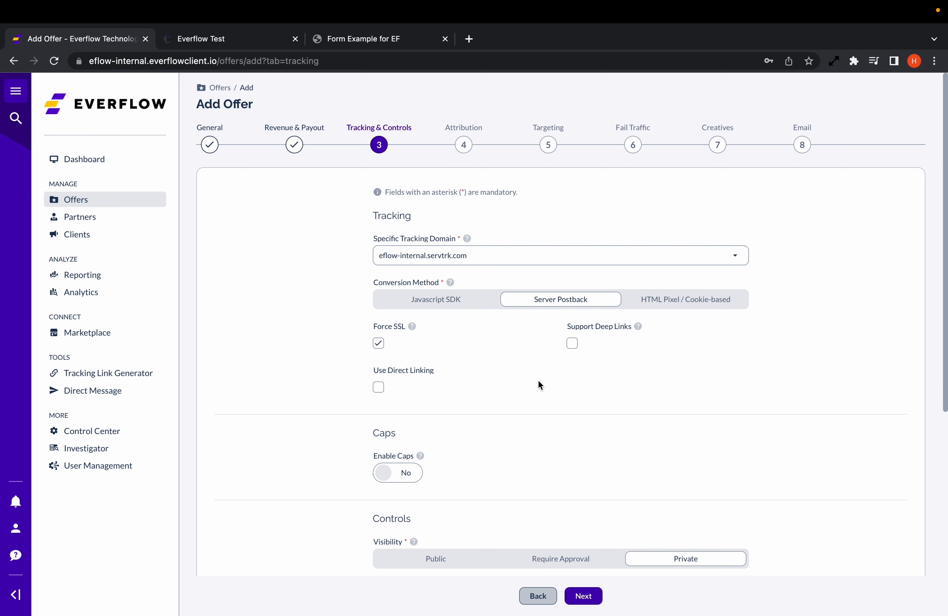
# Step: Set the unique session identifier to IP and the session duration to 30 days
pyautogui.scroll(-7, 538, 381)
pyautogui.scroll(-1, 537, 383)
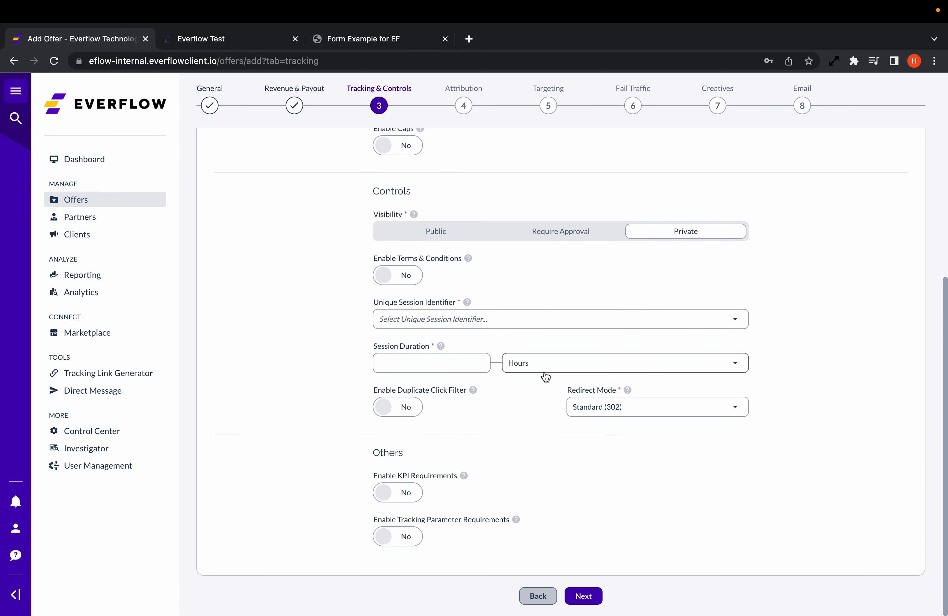
pyautogui.click(545, 324)
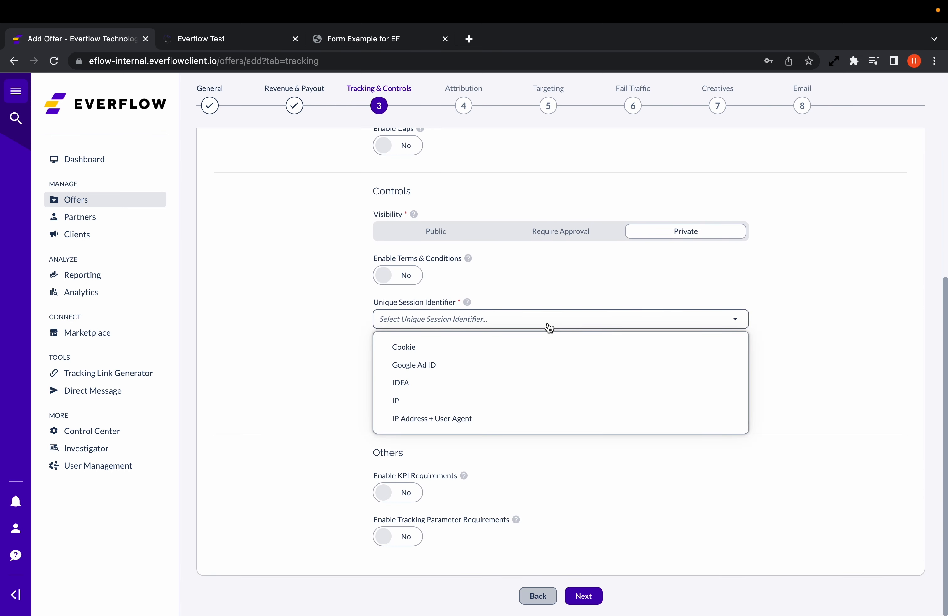
pyautogui.click(476, 401)
pyautogui.click(450, 365)
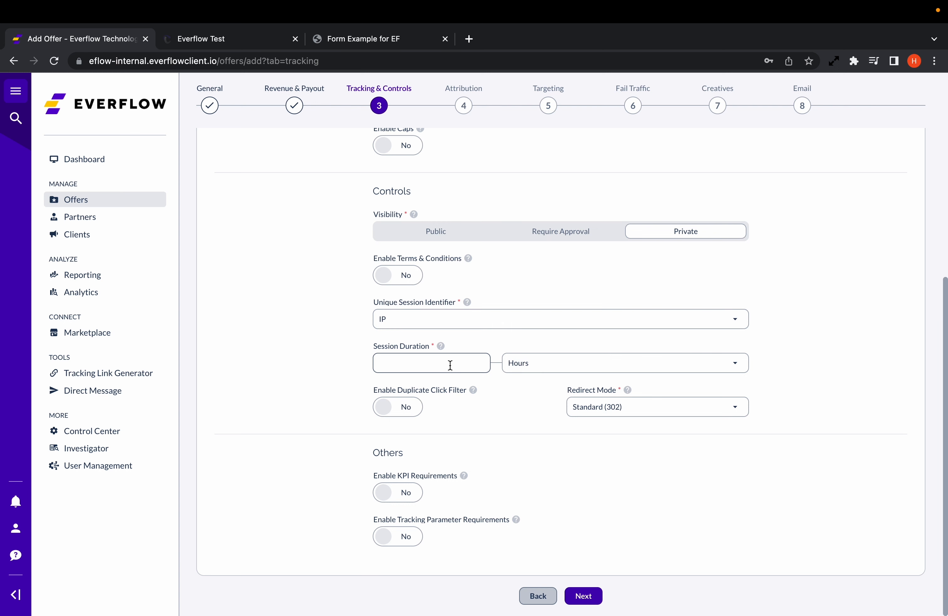
pyautogui.write('30')
pyautogui.click(502, 362)
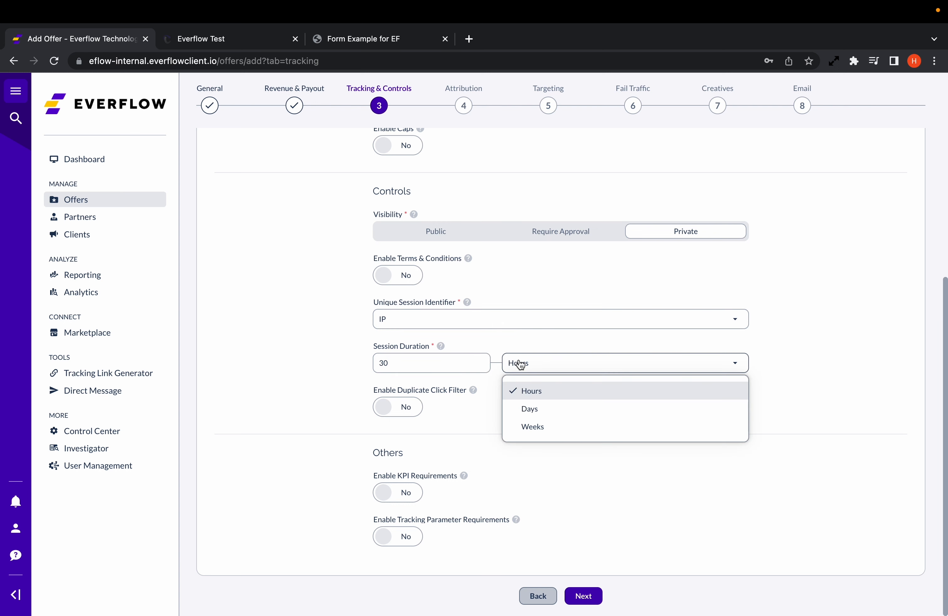
pyautogui.click(530, 406)
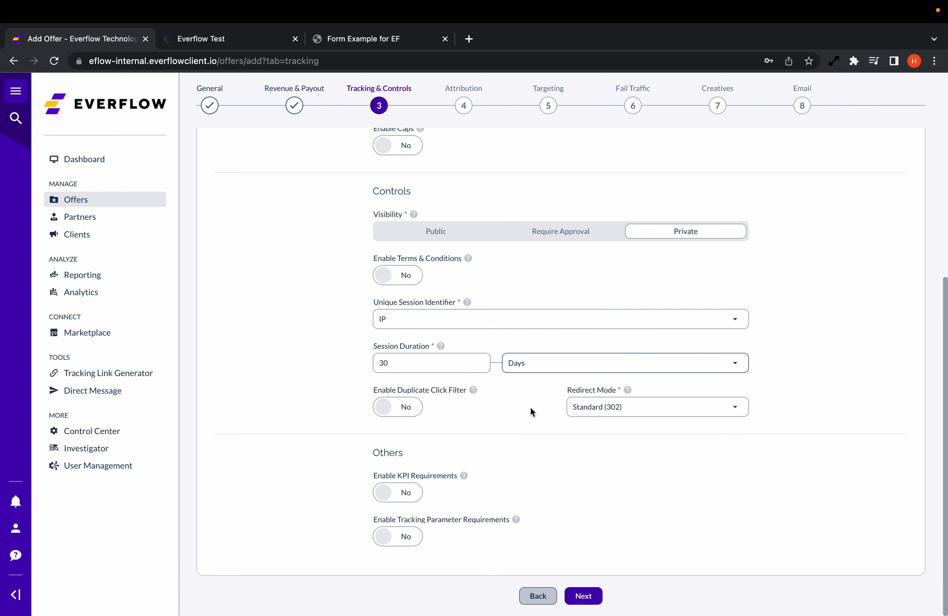
# Step: Go through the remaining offer setup stages with their default settings and add the offer
pyautogui.click(585, 598)
pyautogui.click(586, 599)
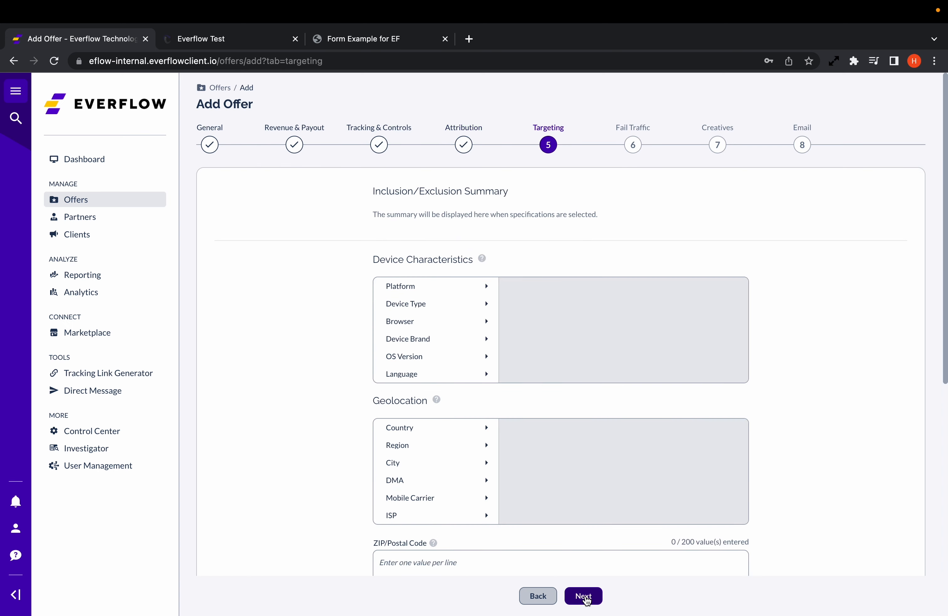
pyautogui.click(586, 599)
pyautogui.click(586, 599)
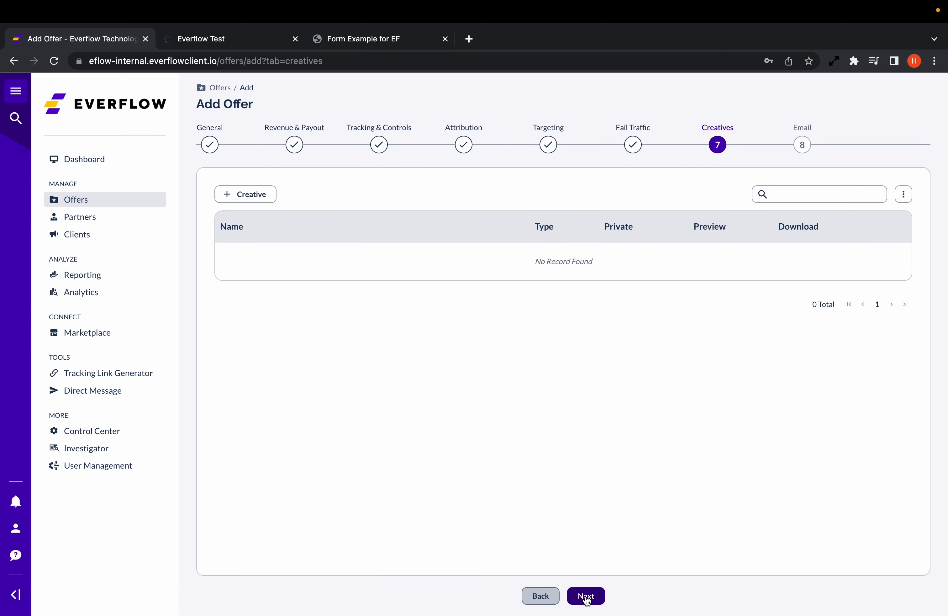
pyautogui.click(586, 600)
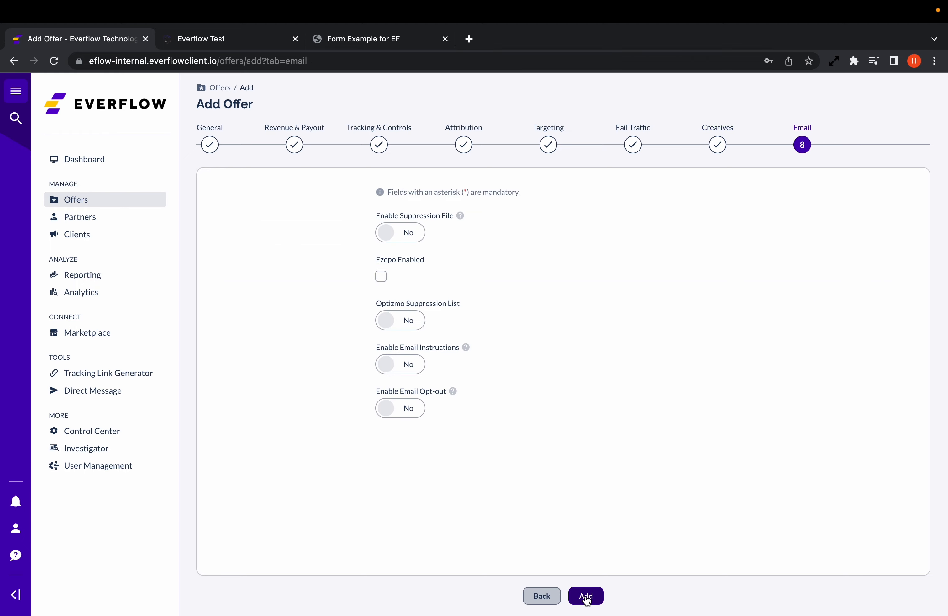
pyautogui.click(586, 597)
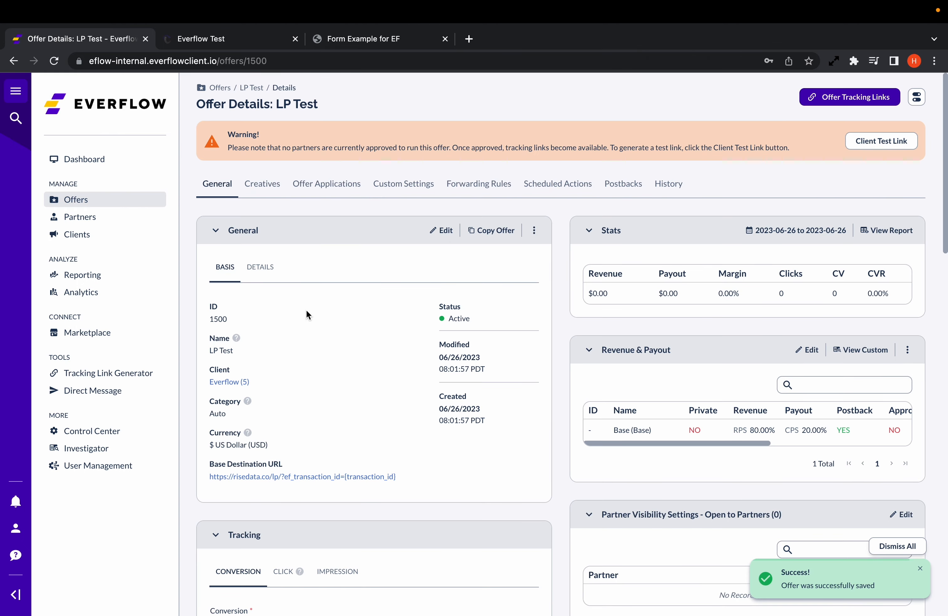
# Step: Start a new partner named "Test Partner", assign the third listed partner manager, and proceed to the billing stage without address details
pyautogui.click(86, 219)
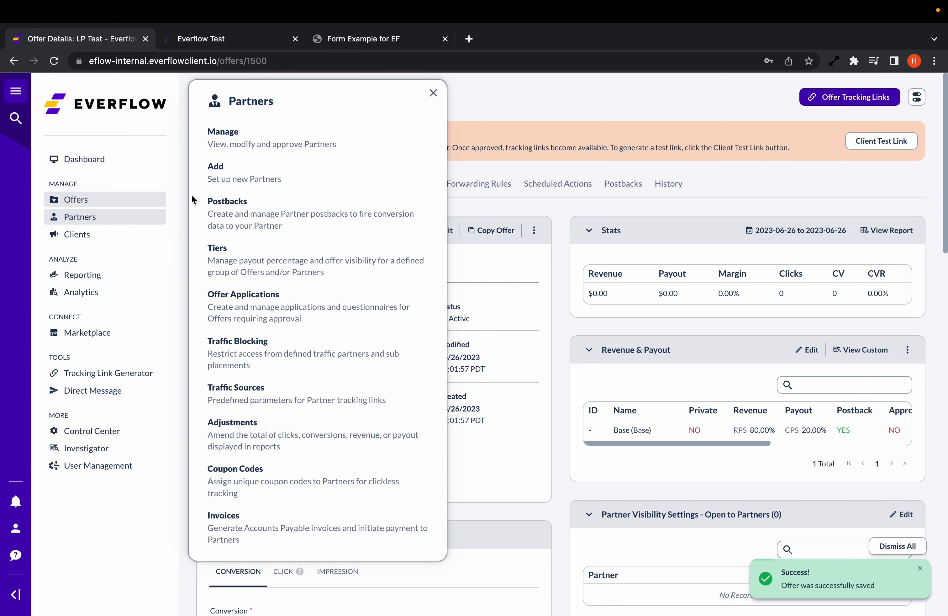
pyautogui.click(250, 149)
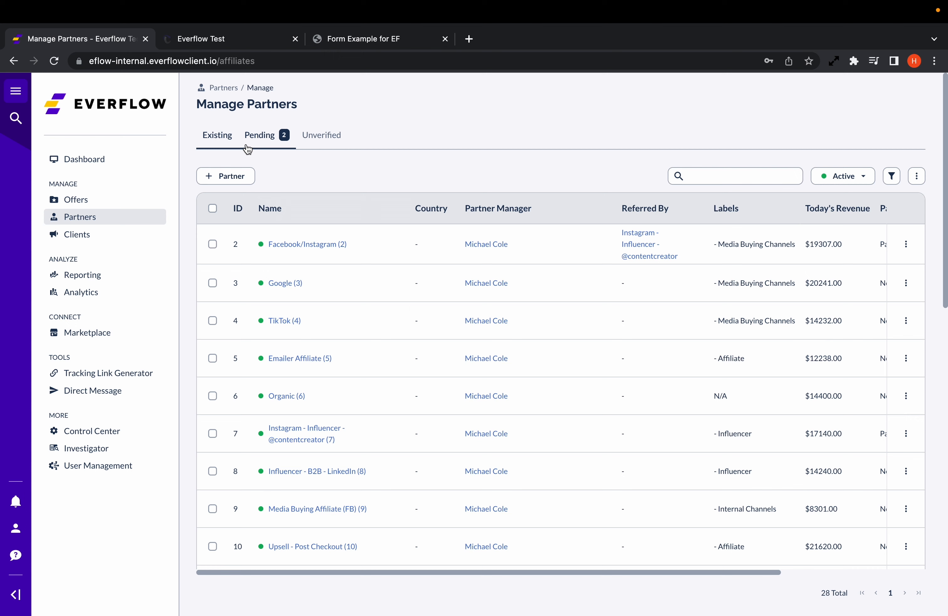
pyautogui.click(226, 183)
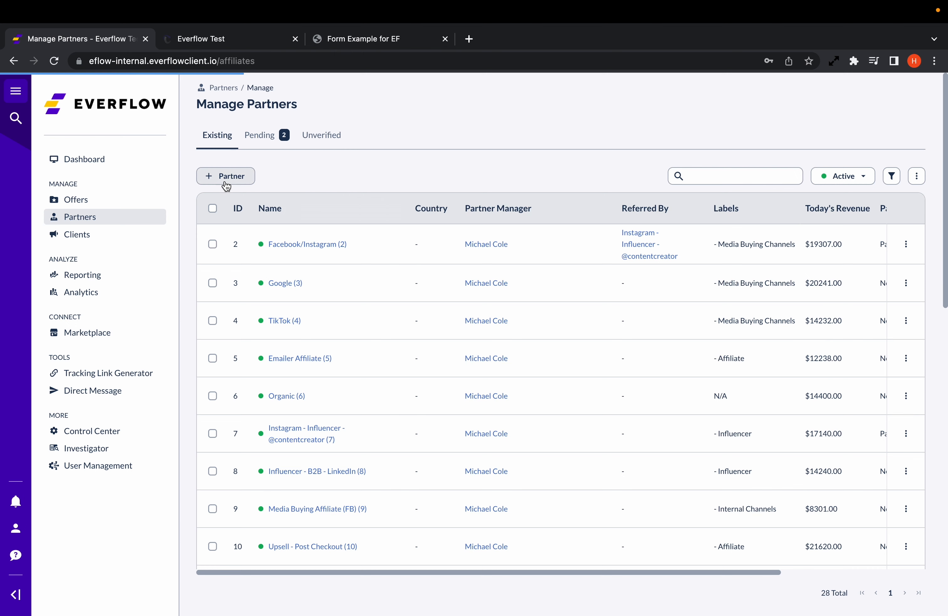
pyautogui.write('Te')
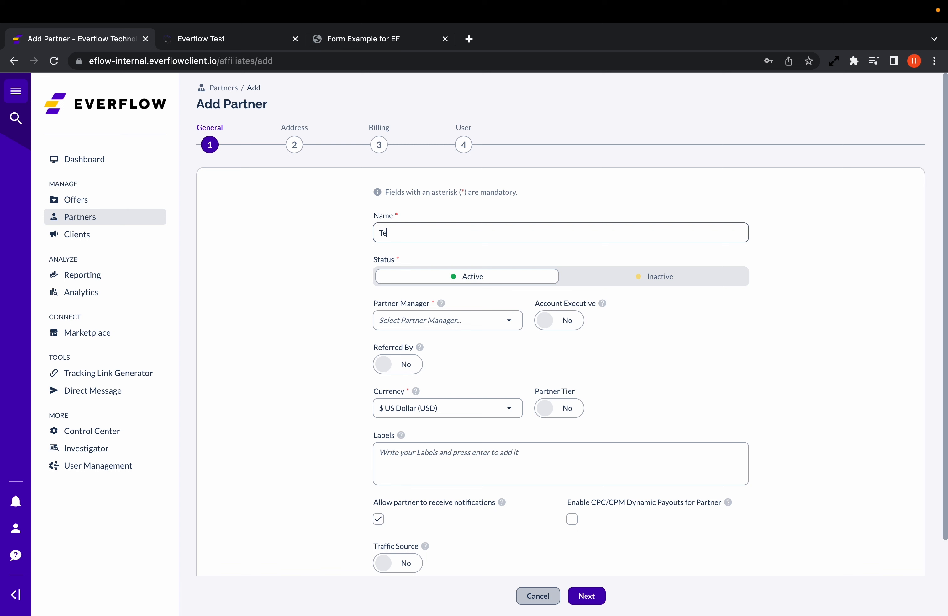
pyautogui.write('st Partner')
pyautogui.click(508, 320)
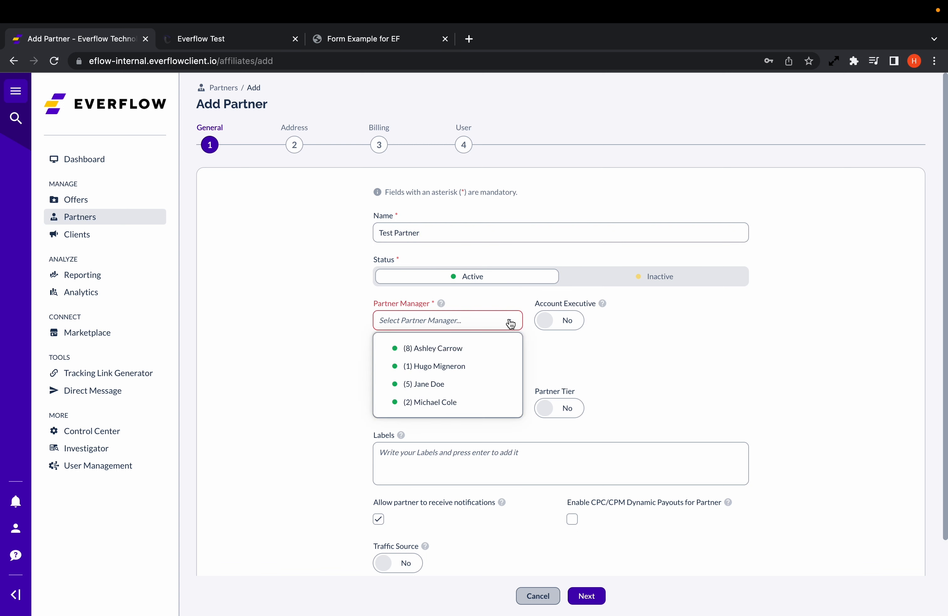
pyautogui.click(484, 385)
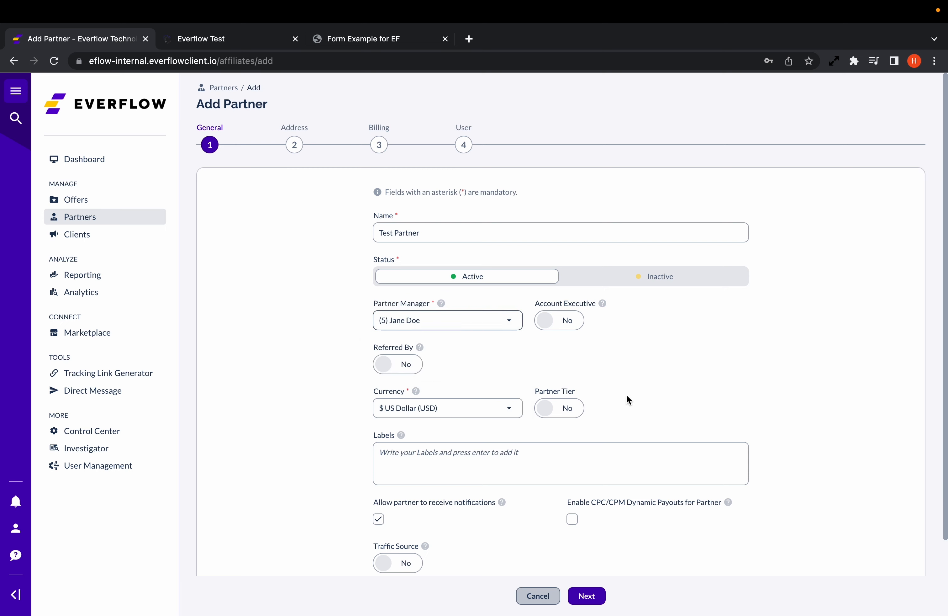
pyautogui.scroll(-3, 661, 412)
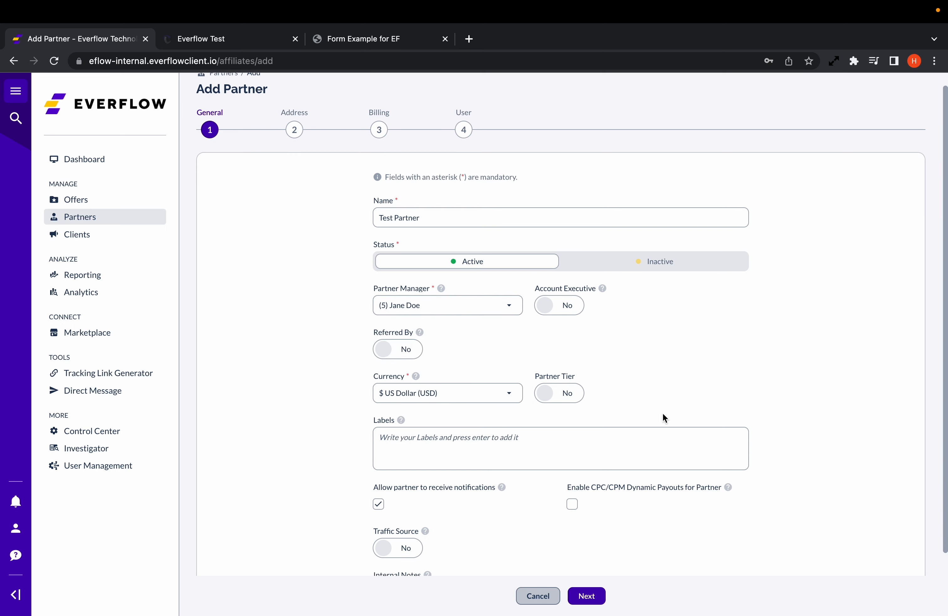
pyautogui.click(593, 603)
pyautogui.click(586, 596)
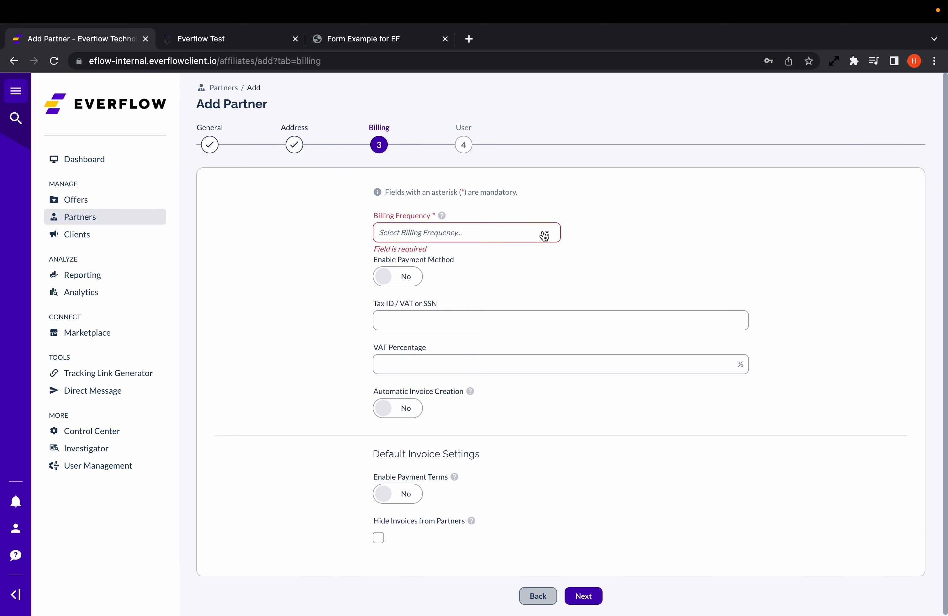
# Step: Set the partner's billing frequency to Monthly, choose a day of the month, and finish adding the partner
pyautogui.click(540, 233)
pyautogui.click(519, 294)
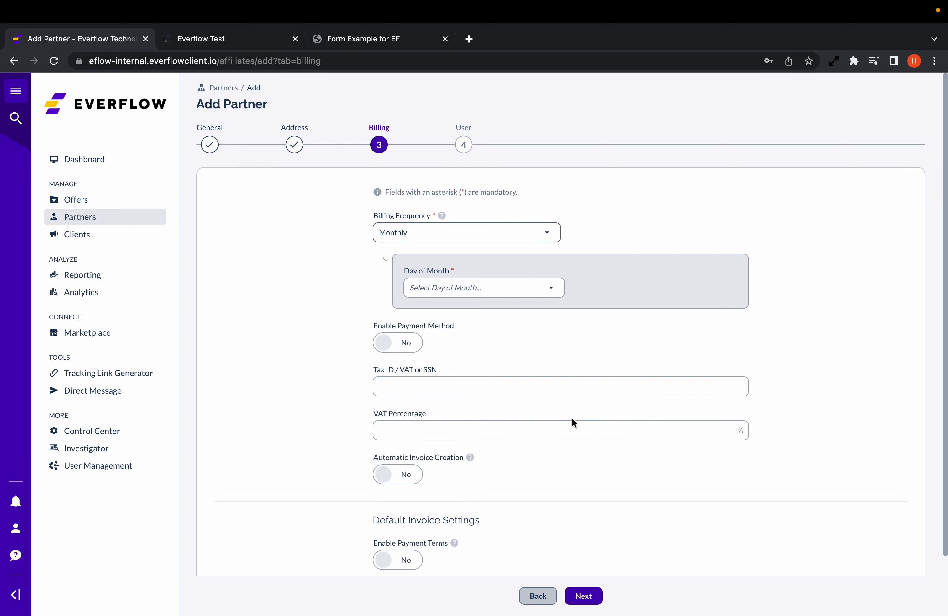
pyautogui.click(544, 295)
pyautogui.click(521, 338)
pyautogui.click(583, 596)
pyautogui.click(586, 597)
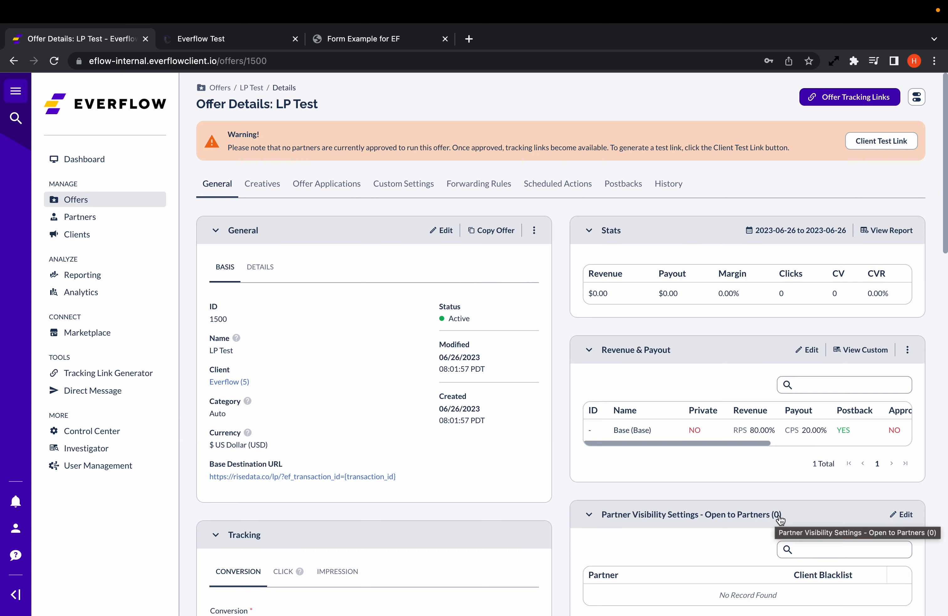
# Step: Open the LP Test offer to Test Partner (24) in its partner visibility settings and save
pyautogui.click(898, 514)
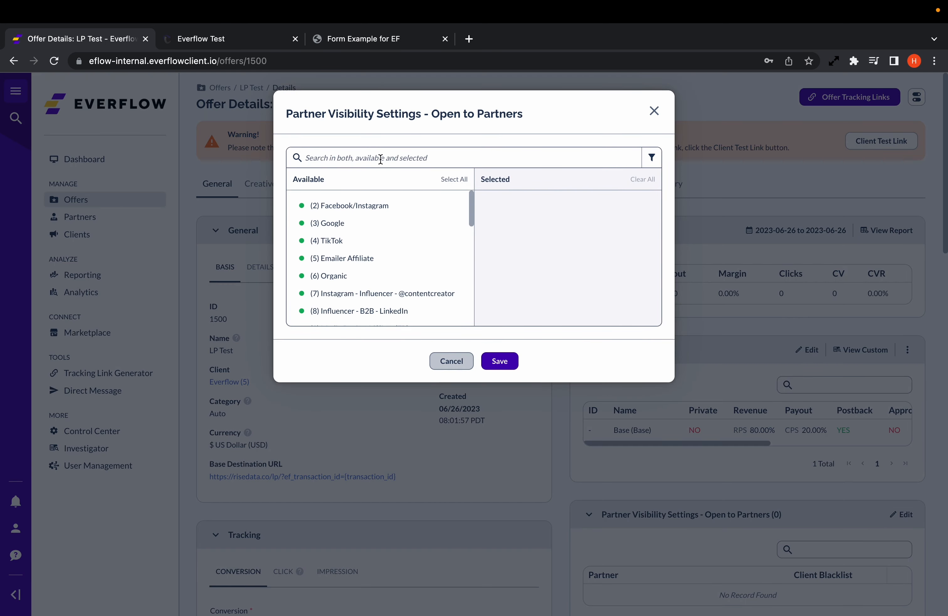
pyautogui.write('Test')
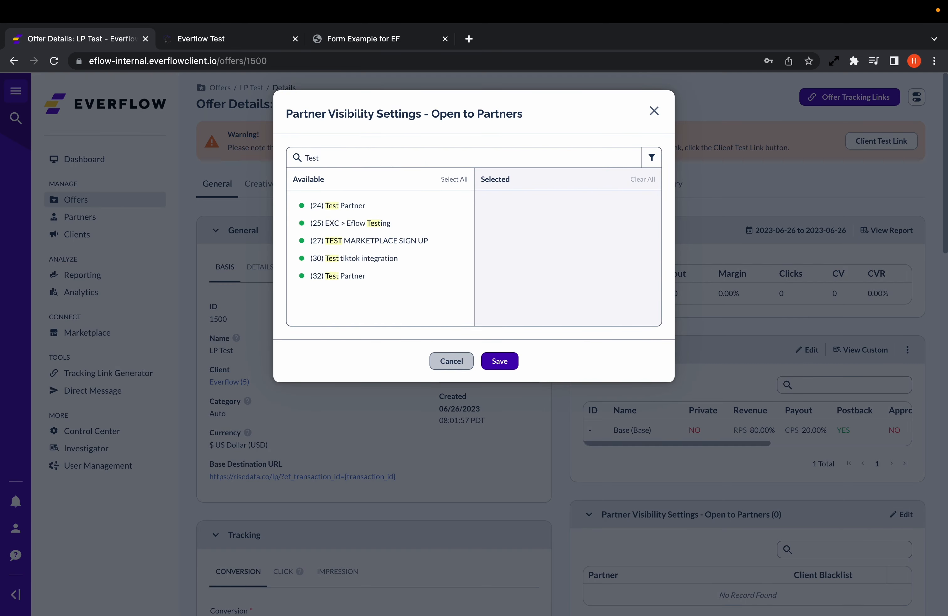
pyautogui.click(350, 205)
pyautogui.click(500, 361)
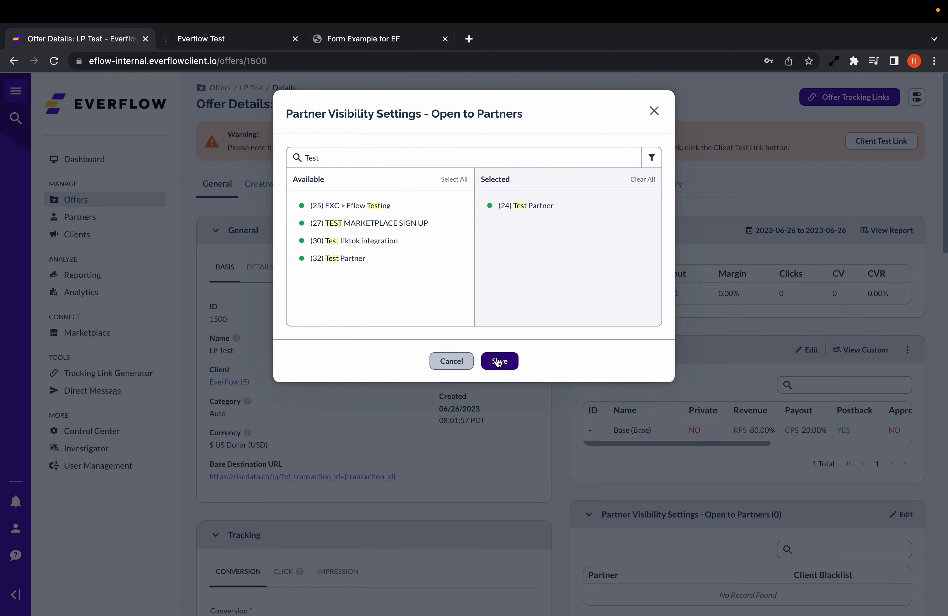
# Step: Copy Test Partner's tracking link for the LP Test offer and load it in the Form Example for EF tab
pyautogui.scroll(-3, 663, 497)
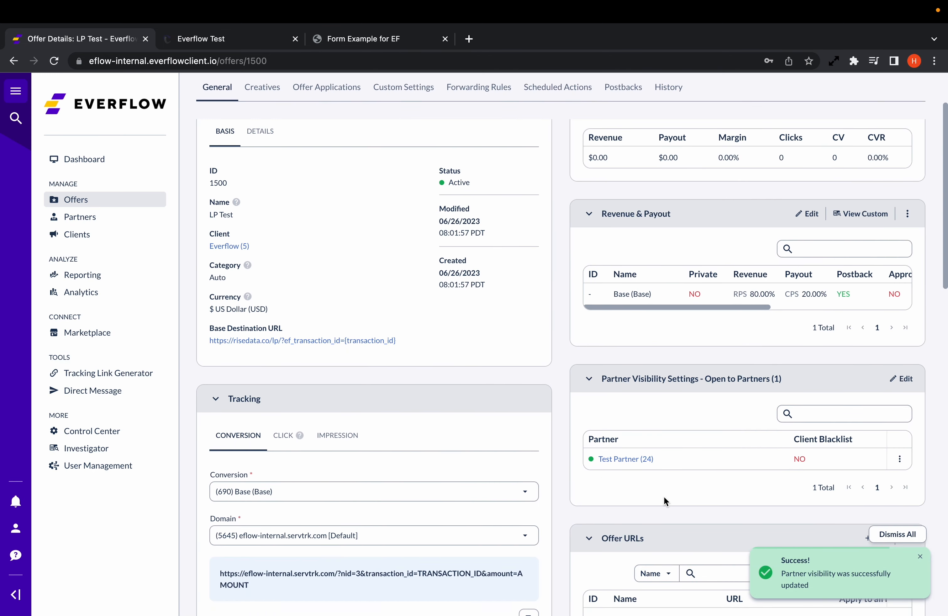
pyautogui.click(903, 463)
pyautogui.click(882, 490)
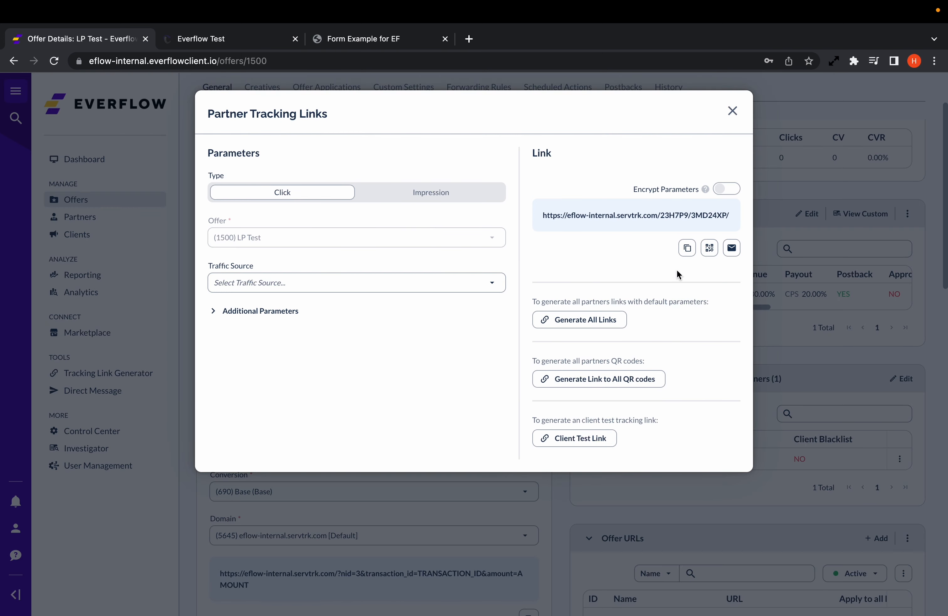
pyautogui.click(684, 254)
pyautogui.click(348, 40)
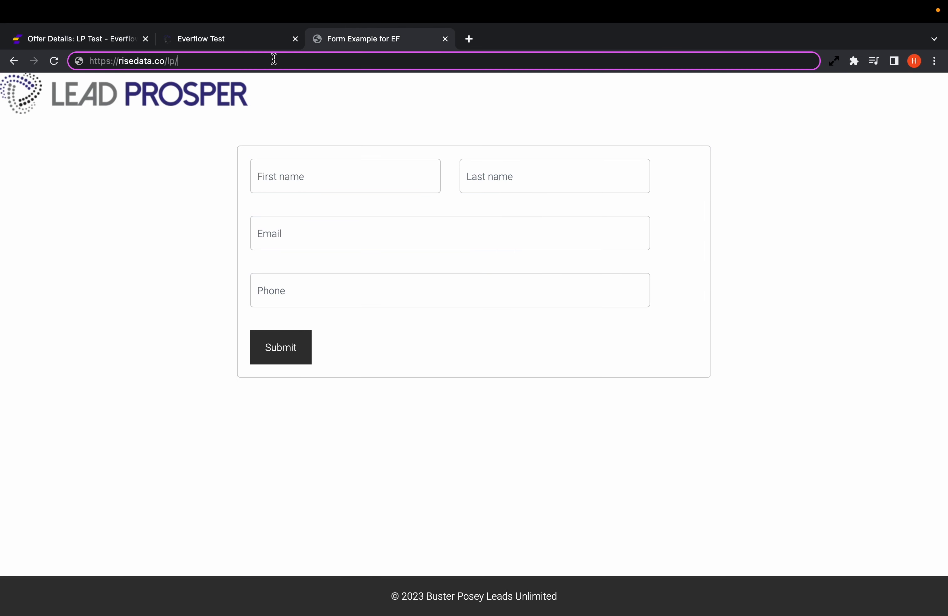
pyautogui.hotkey('ctrl', 'a')
pyautogui.hotkey('ctrl', 'v')
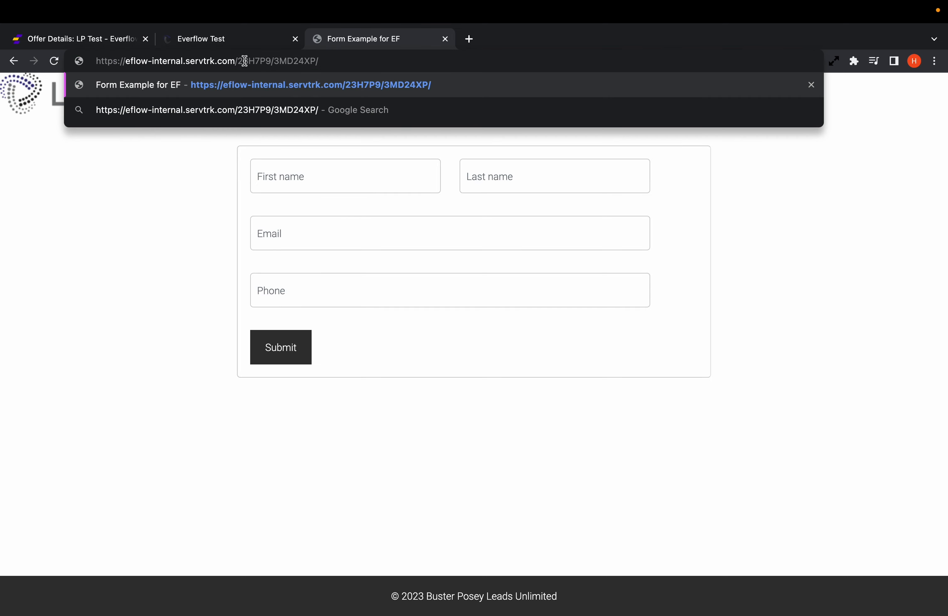
pyautogui.press('Return')
# Step: Fill in the lead form with "eftest" as first and last name plus a test email and phone number, and submit it
pyautogui.click(334, 165)
pyautogui.write('eftest')
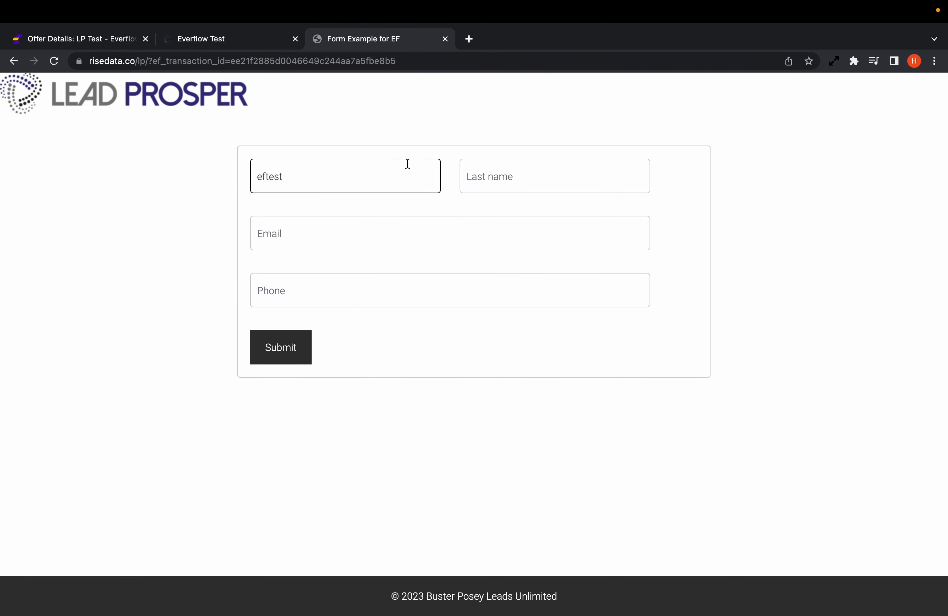
pyautogui.press('Tab')
pyautogui.write('eftest')
pyautogui.click(293, 228)
pyautogui.write('eftest@')
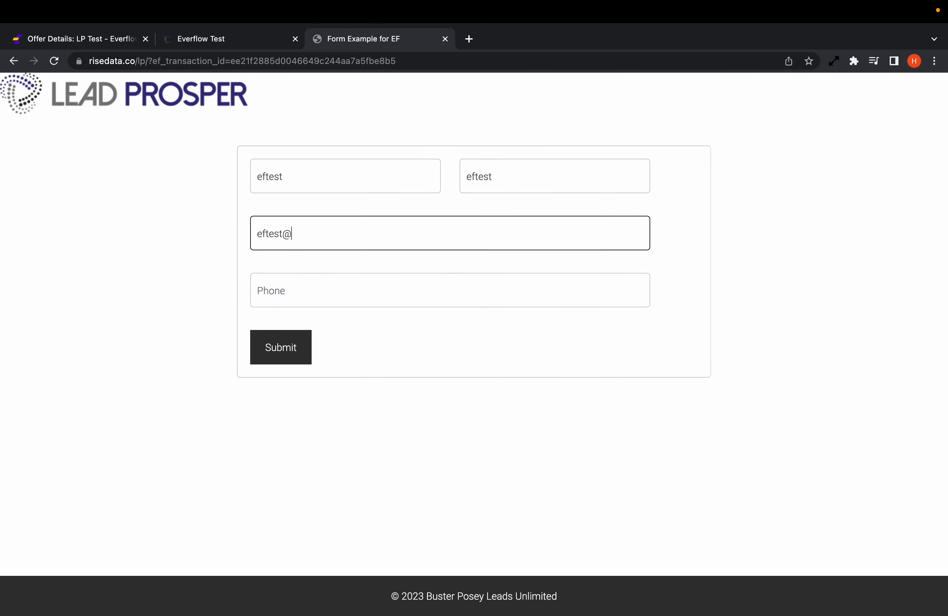
pyautogui.write('test.com')
pyautogui.click(322, 302)
pyautogui.click(350, 325)
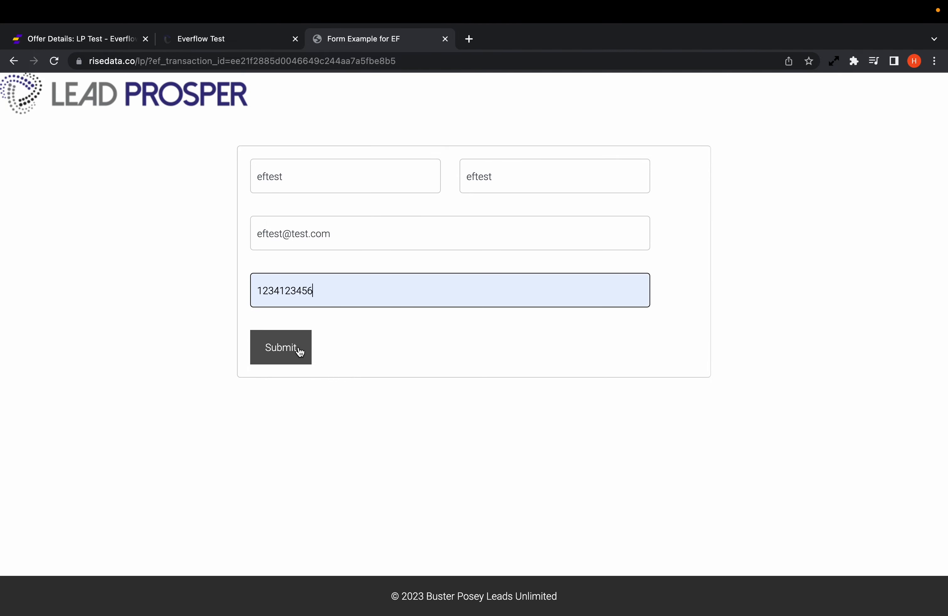
pyautogui.click(301, 351)
pyautogui.click(589, 135)
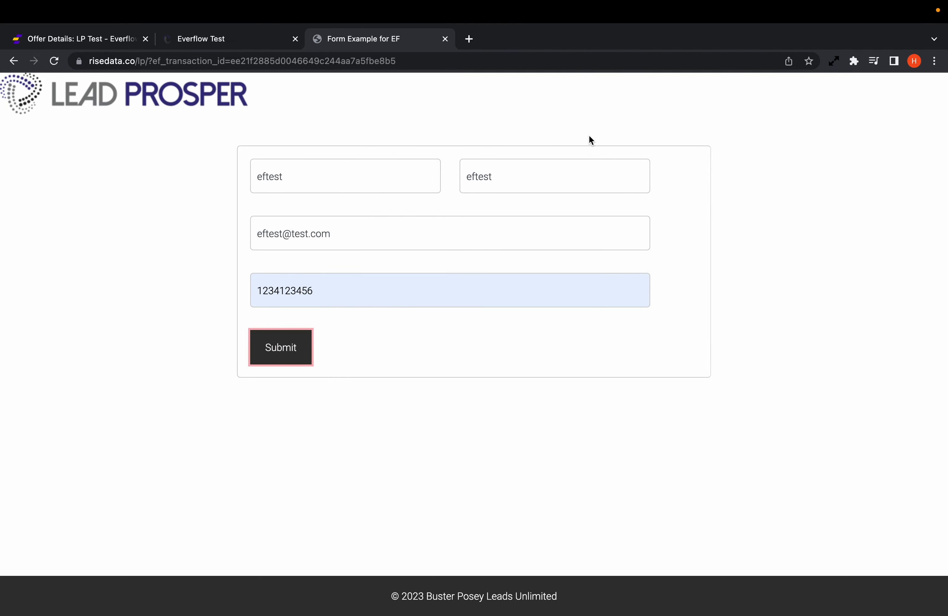
# Step: Switch to Lead Prosper, list the Rise Data supplier's leads and check the ef_transaction_id of the newest lead
pyautogui.click(217, 40)
pyautogui.click(898, 436)
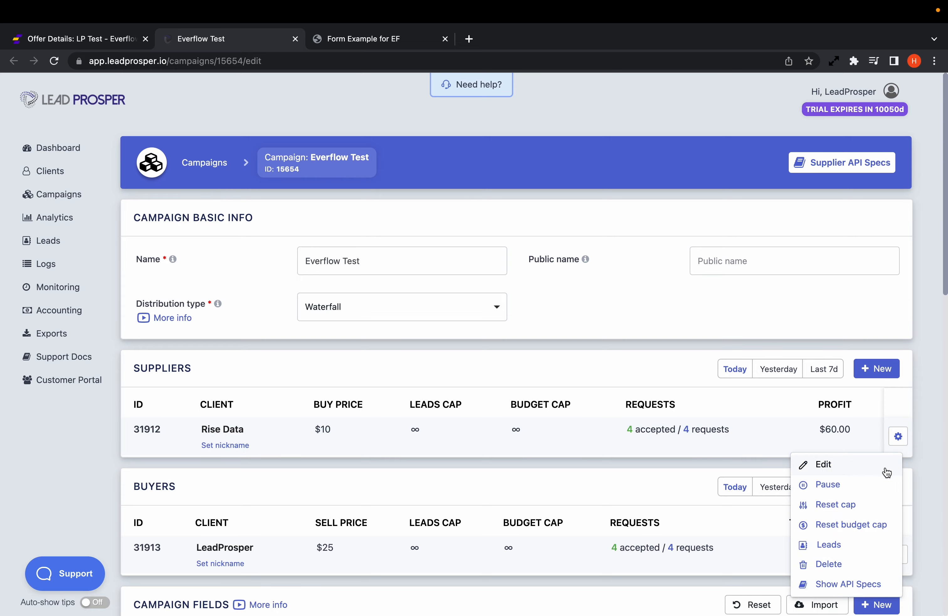
pyautogui.click(874, 542)
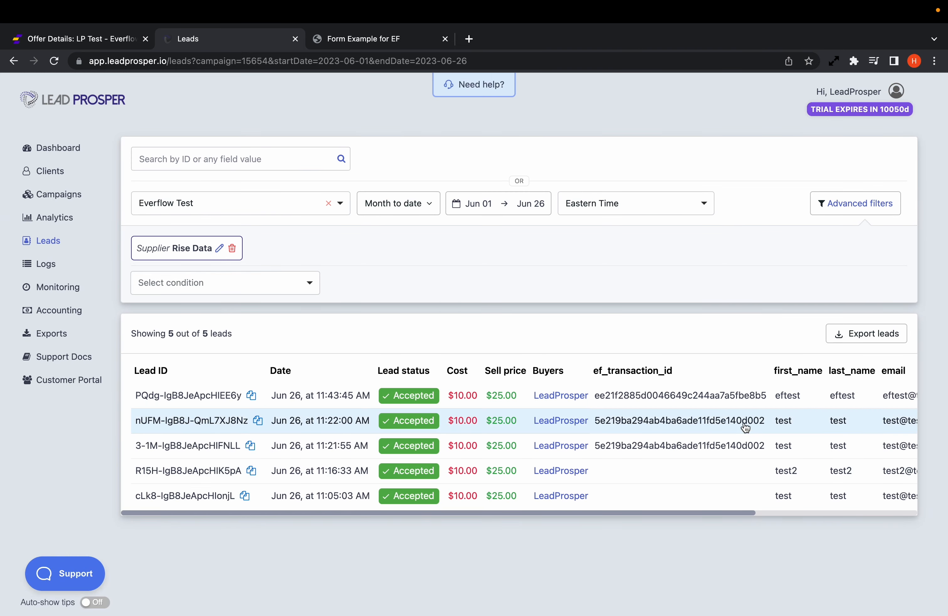
pyautogui.click(730, 393)
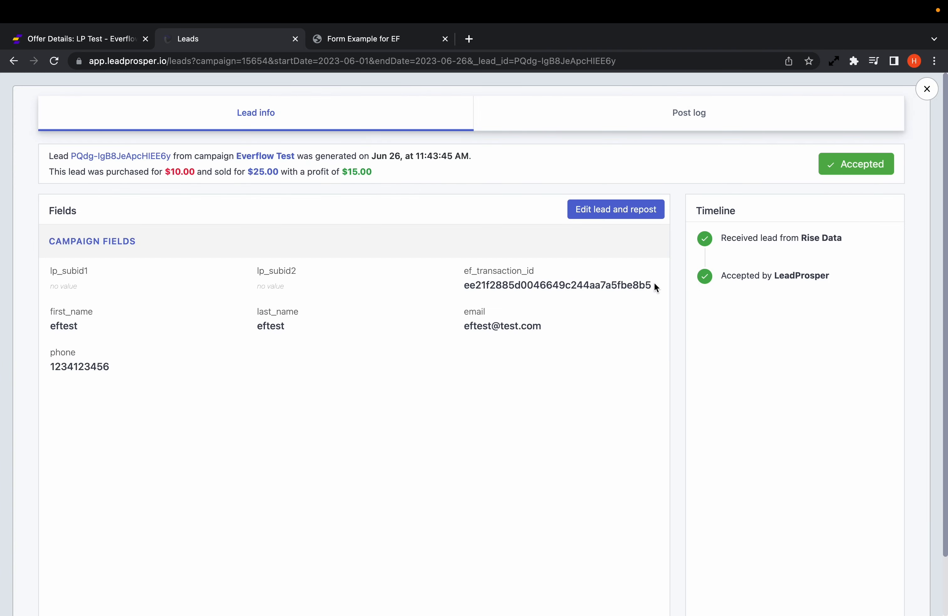
pyautogui.moveTo(654, 282); pyautogui.dragTo(460, 281)
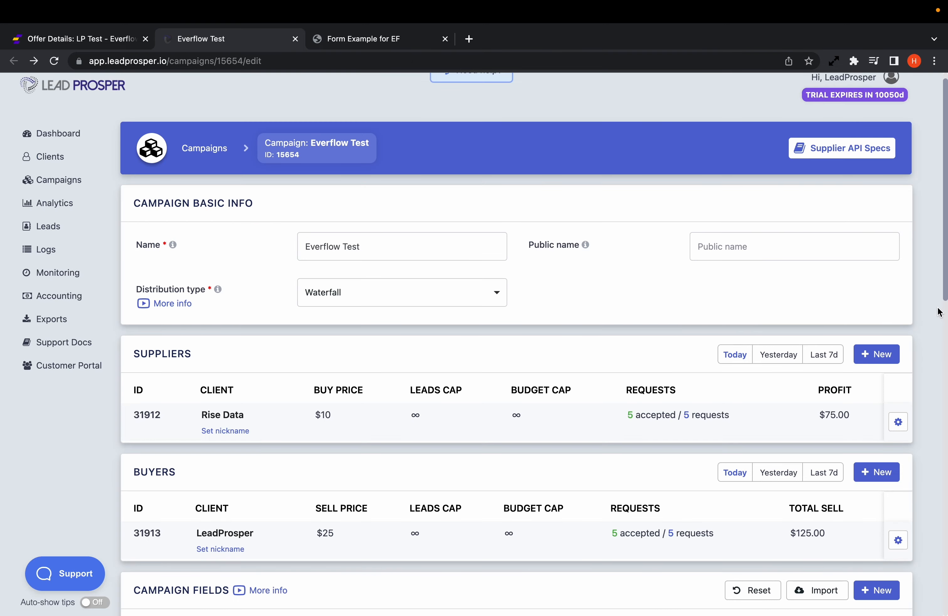
# Step: Return to the Everflow Test campaign and start a new campaign trigger named "Everflow Conversion"
pyautogui.scroll(-10, 939, 312)
pyautogui.scroll(-6, 940, 312)
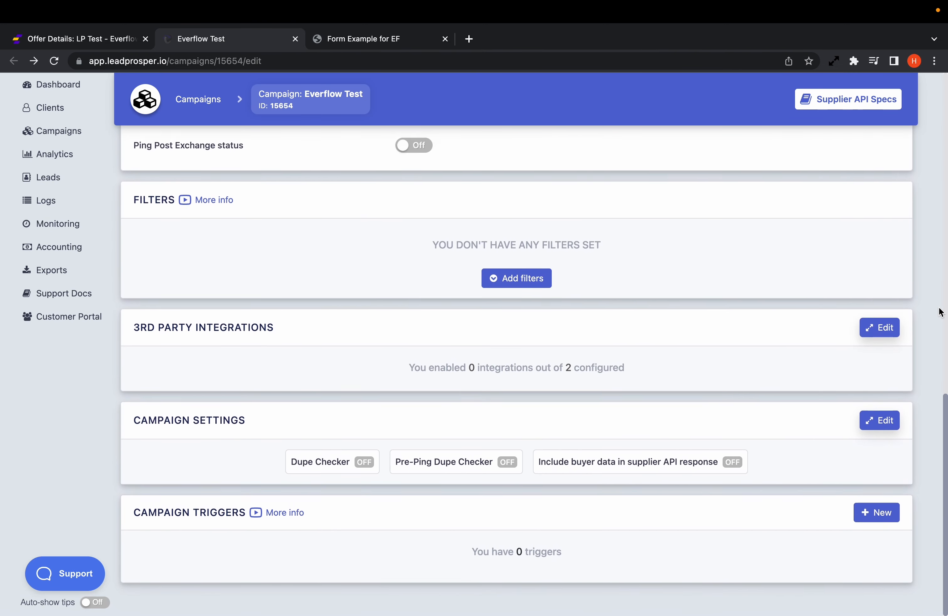
pyautogui.click(889, 515)
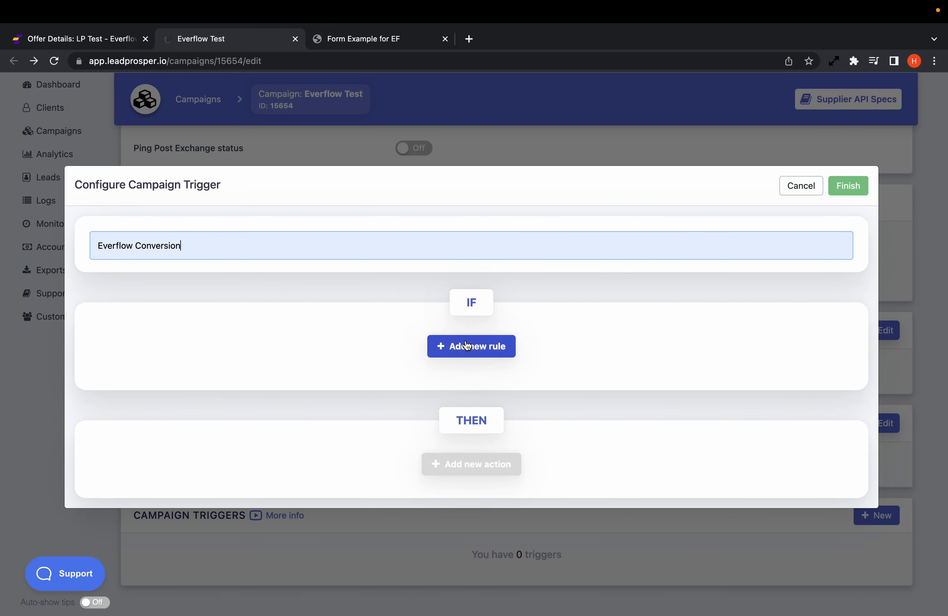
# Step: Add a trigger rule requiring the lead status to be equal to accepted
pyautogui.click(470, 347)
pyautogui.click(471, 475)
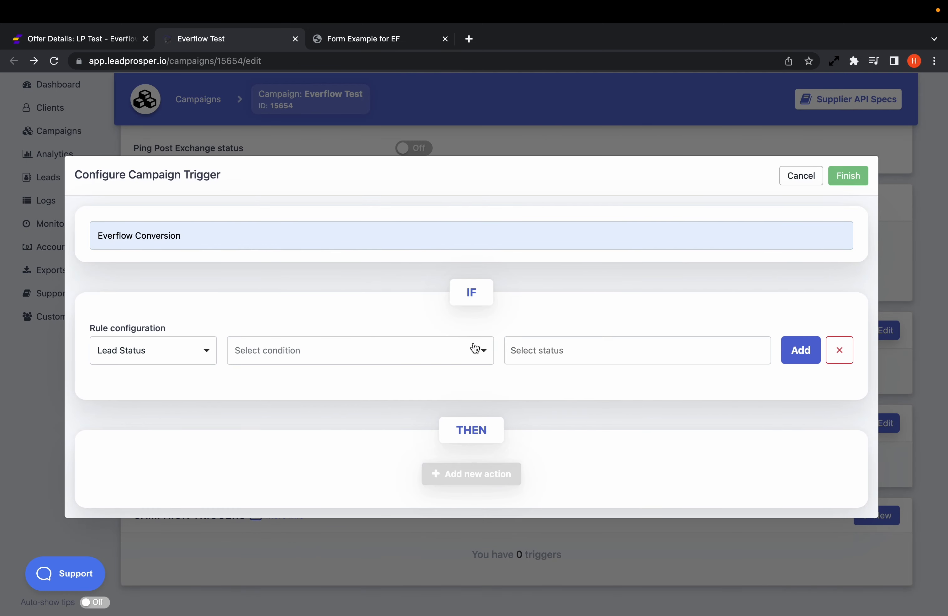
pyautogui.click(476, 349)
pyautogui.click(466, 377)
pyautogui.click(549, 362)
pyautogui.click(543, 377)
pyautogui.click(801, 350)
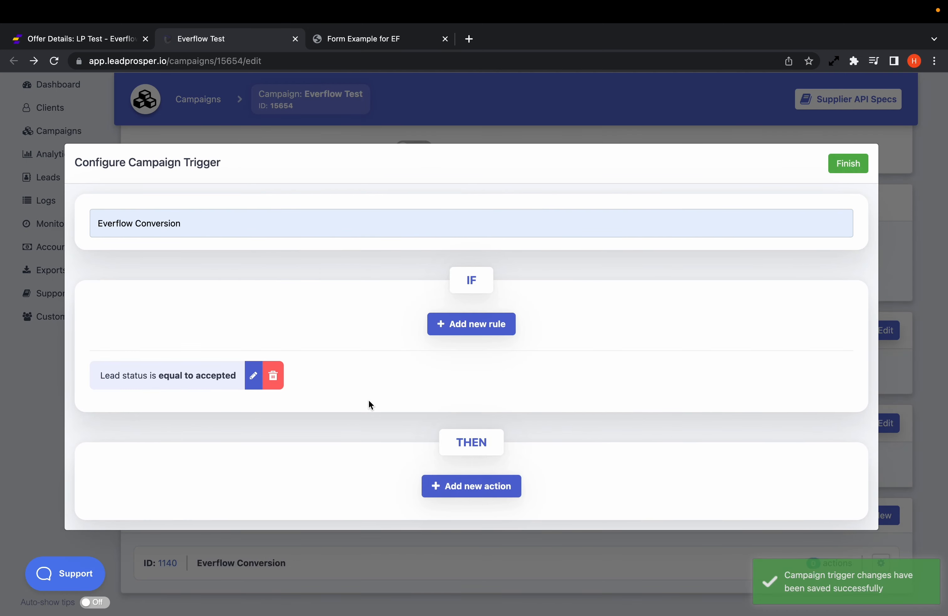
# Step: Start a new Send HTTP action for the trigger and name it "Everflow"
pyautogui.click(444, 486)
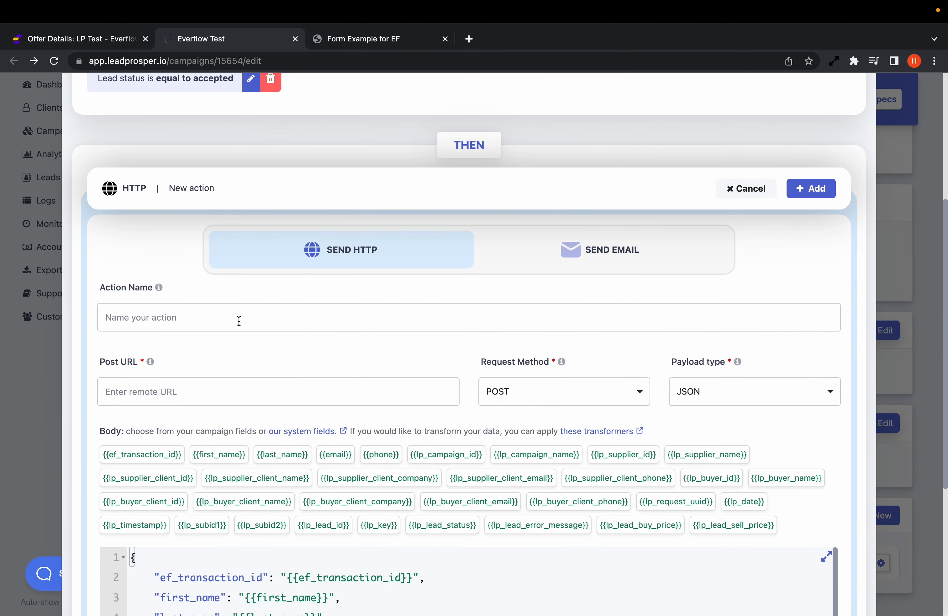
pyautogui.click(236, 322)
pyautogui.write('Everflow')
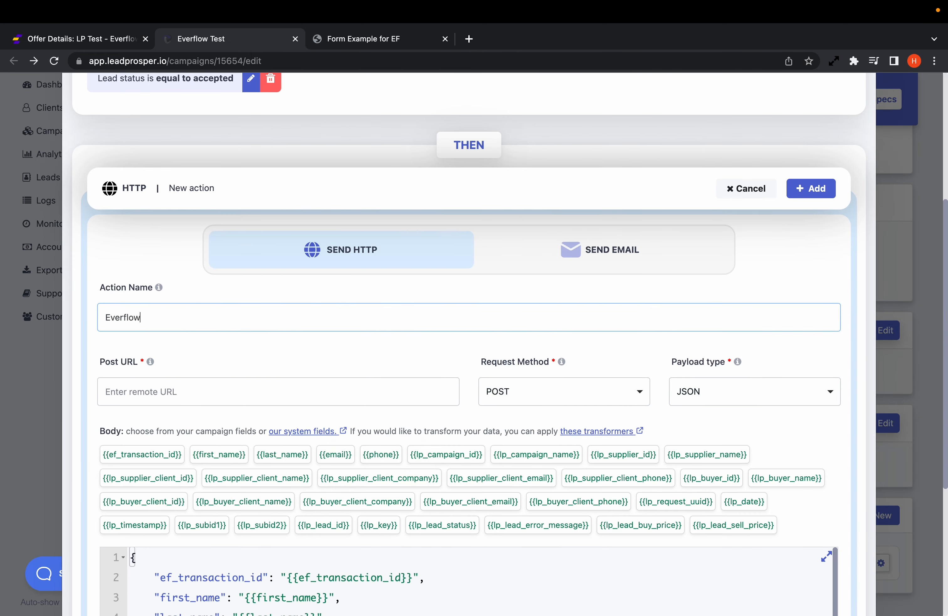
pyautogui.scroll(-3, 345, 325)
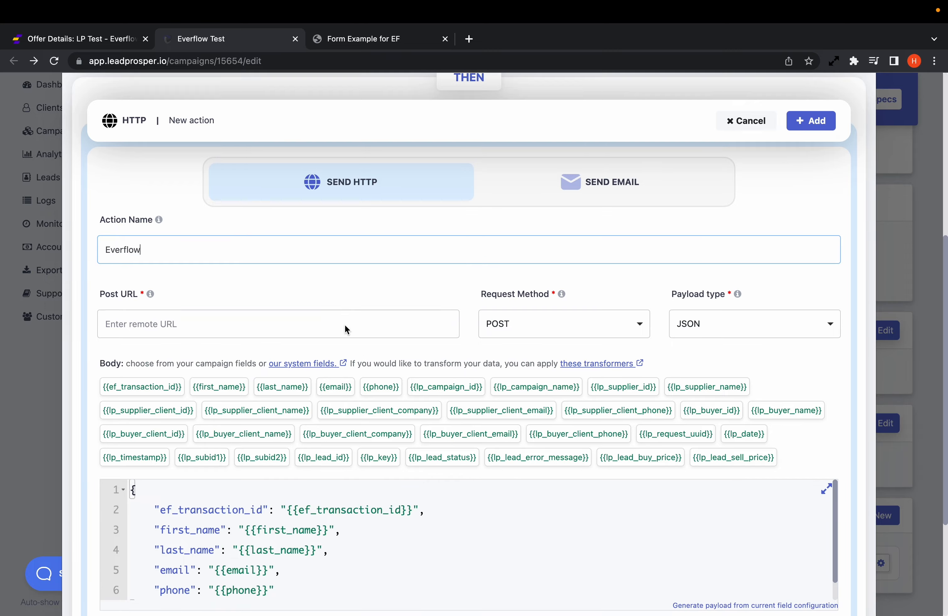
pyautogui.scroll(1, 346, 329)
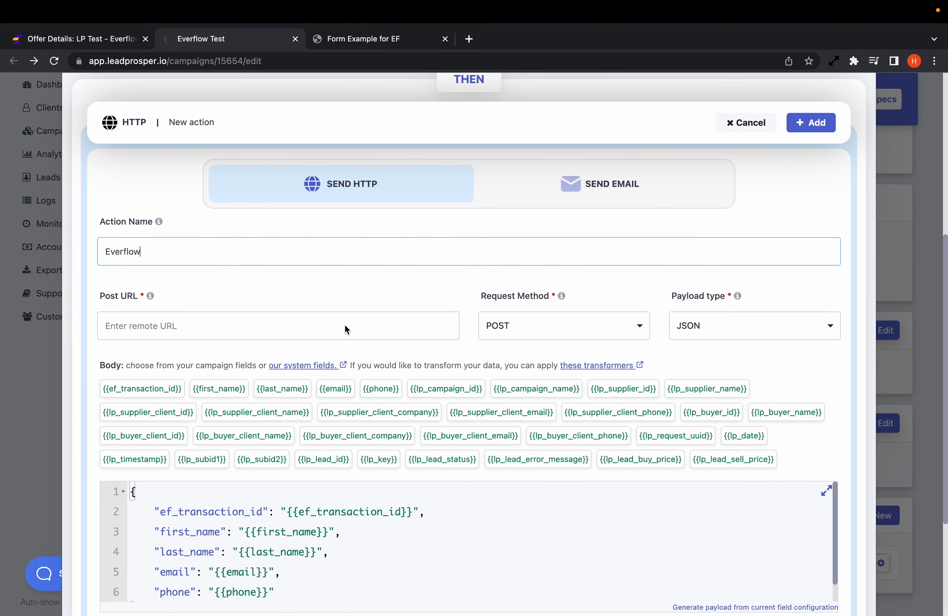
# Step: Copy the conversion postback URL from the LP Test offer in Everflow and use it as the Lead Prosper action's Post URL
pyautogui.click(53, 44)
pyautogui.scroll(-2, 240, 325)
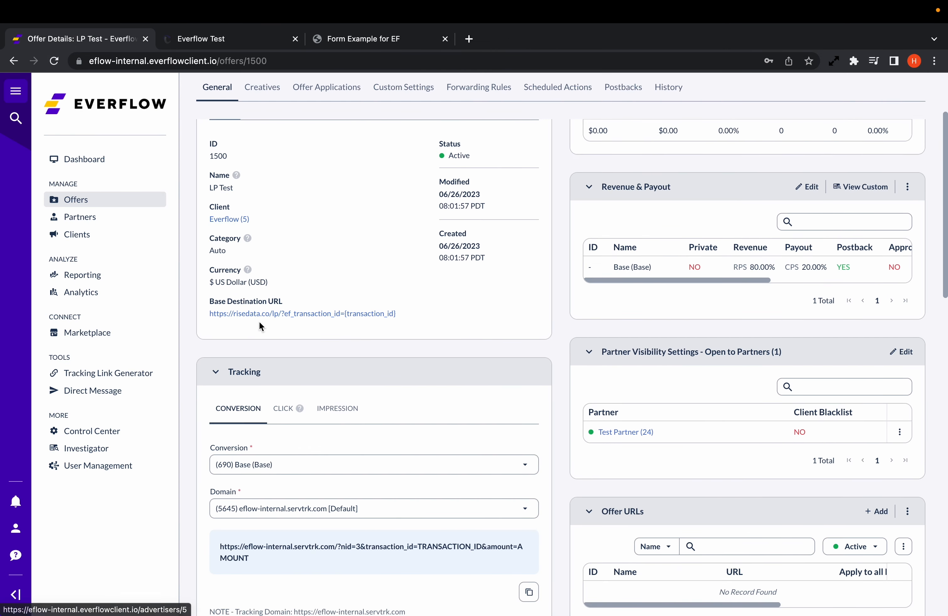
pyautogui.scroll(-2, 322, 481)
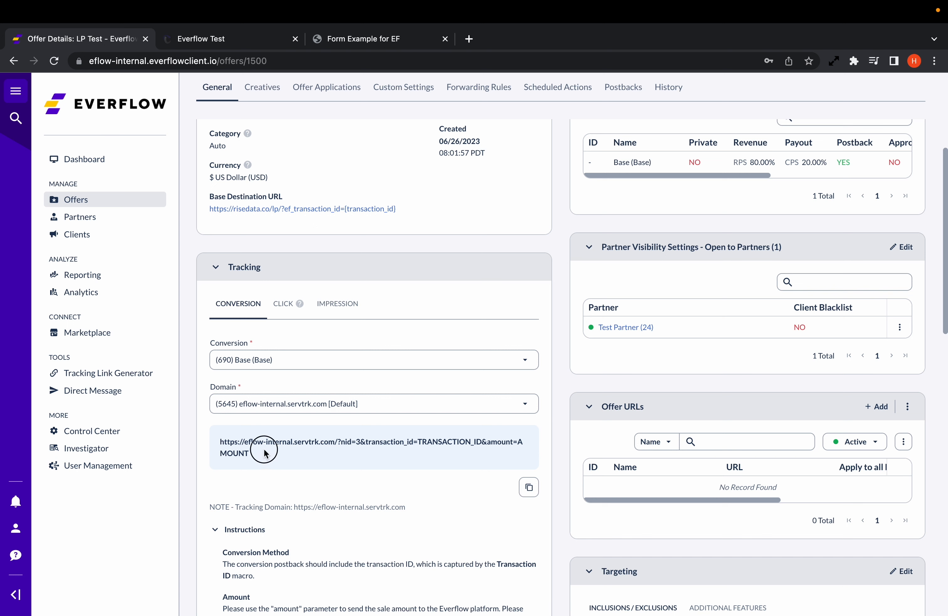
pyautogui.moveTo(252, 453); pyautogui.dragTo(193, 440)
pyautogui.hotkey('ctrl', 'c')
pyautogui.click(200, 39)
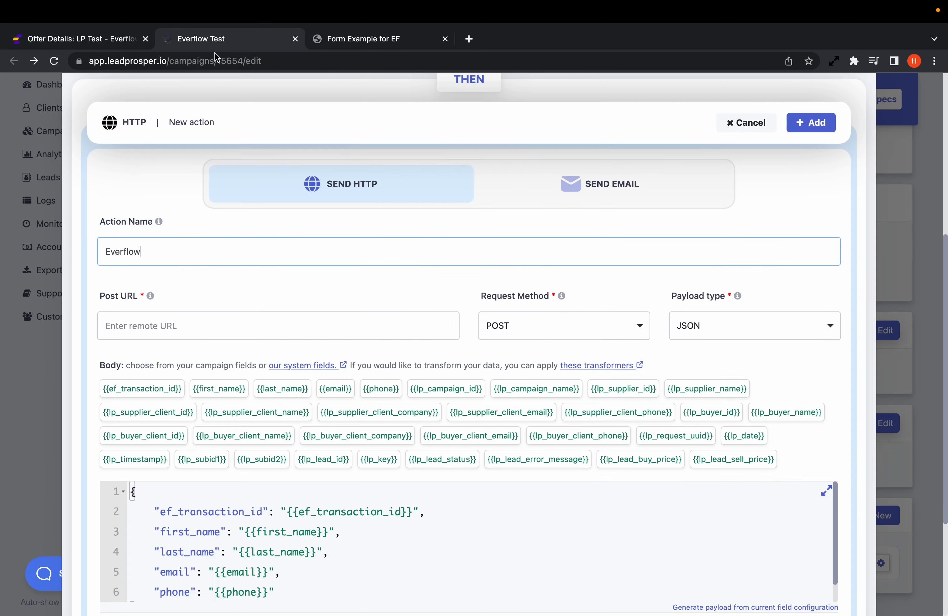
pyautogui.click(227, 326)
pyautogui.hotkey('ctrl', 'v')
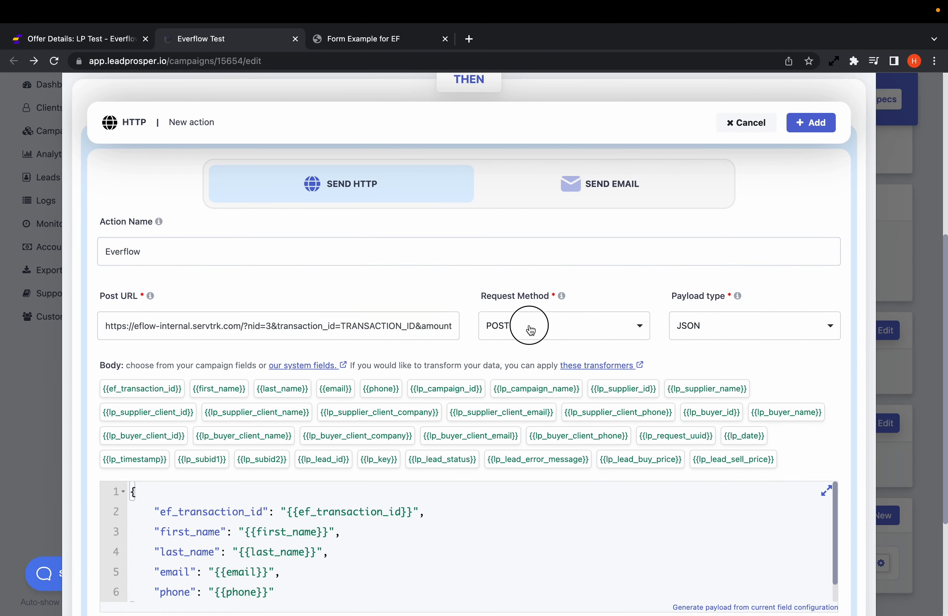
# Step: Set the request method to GET and move the parameters after the Post URL's question mark into the body, replacing its contents
pyautogui.click(529, 325)
pyautogui.click(539, 354)
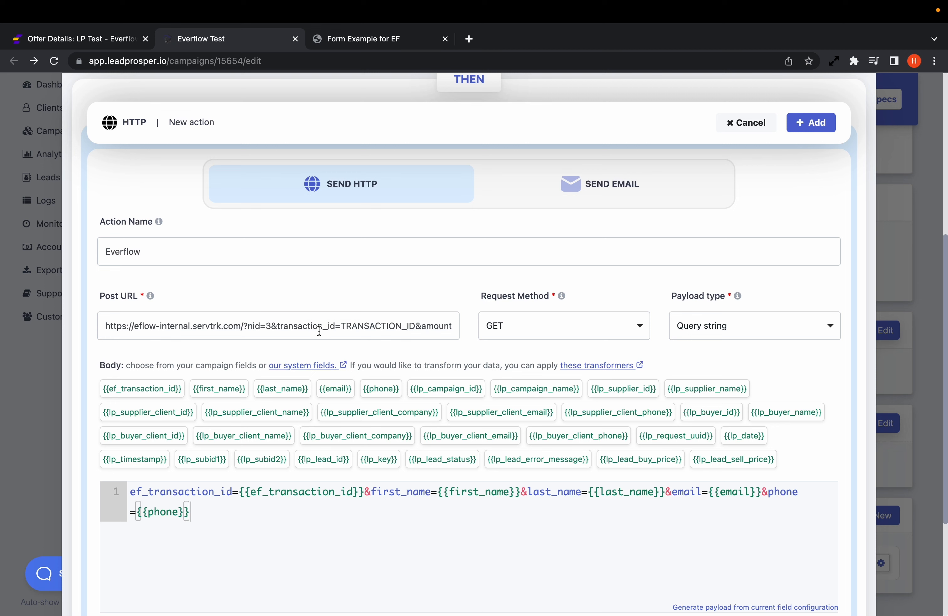
pyautogui.moveTo(248, 325); pyautogui.dragTo(474, 328)
pyautogui.press('super+c')
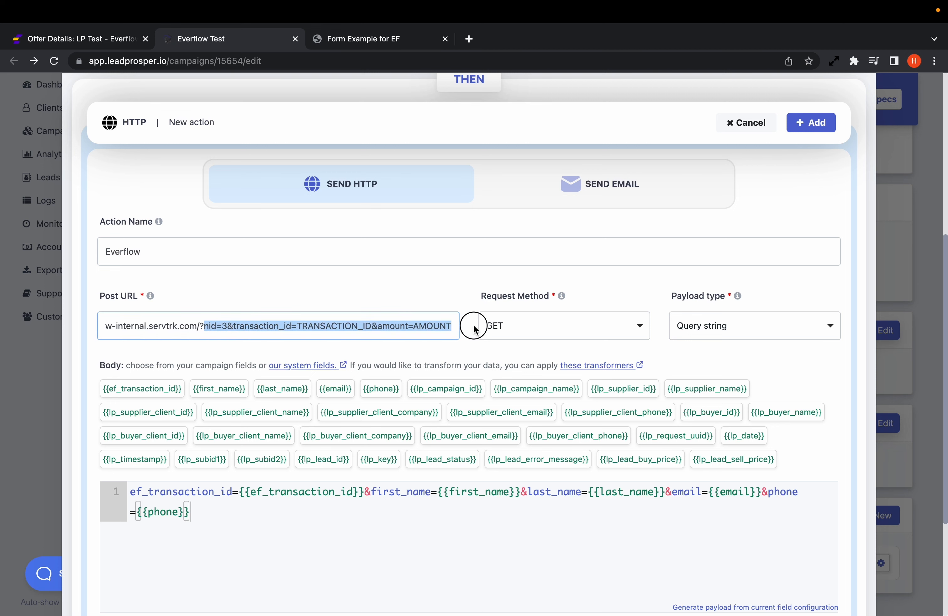
pyautogui.press('BackSpace')
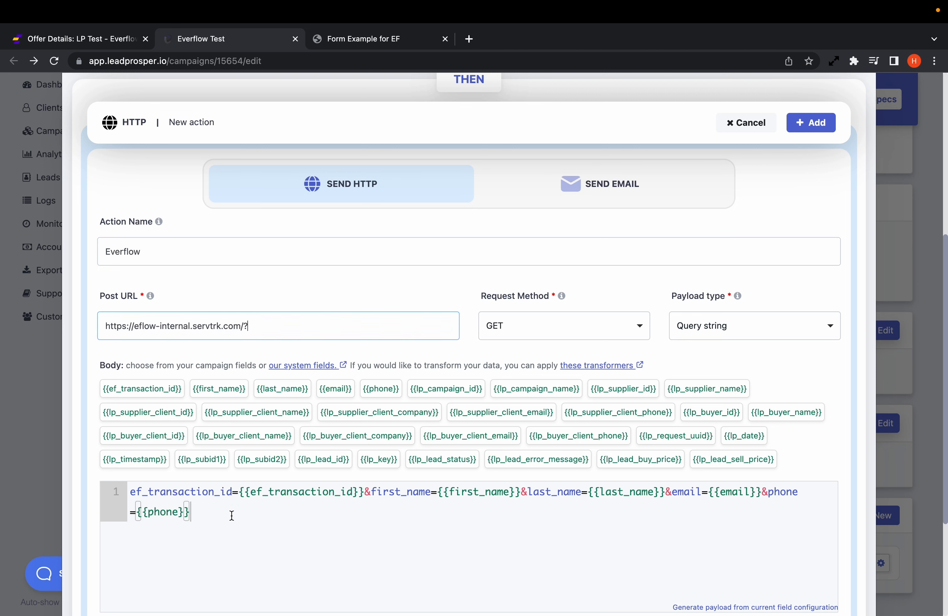
pyautogui.moveTo(231, 515); pyautogui.dragTo(118, 491)
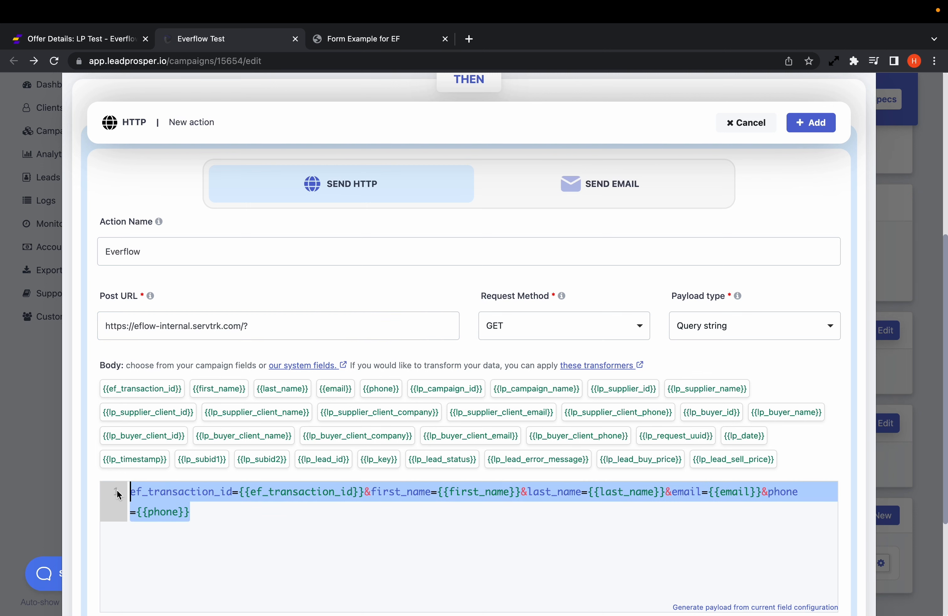
pyautogui.press('super+v')
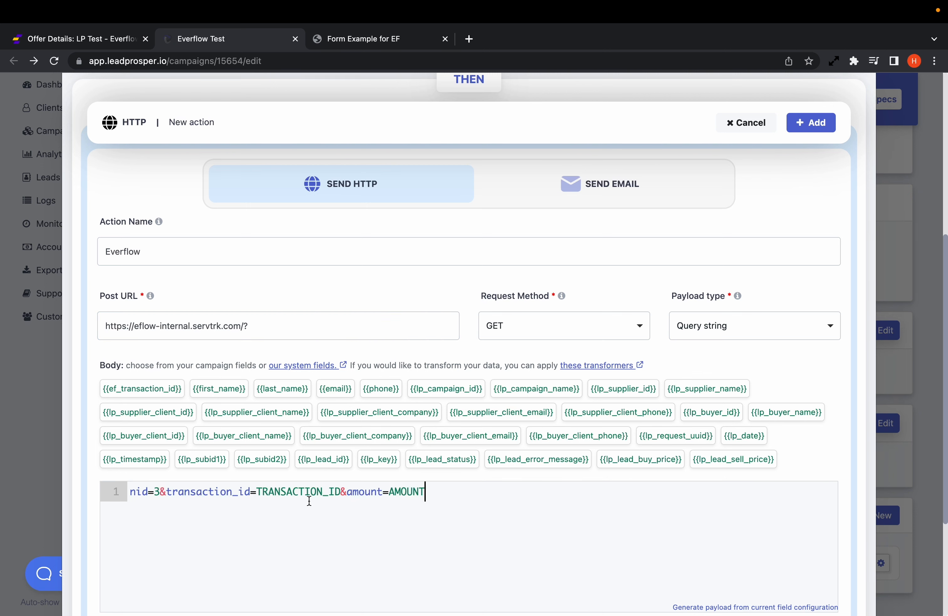
# Step: In the body, replace TRANSACTION_ID with {{ef_transaction_id}} and AMOUNT with {{lp_lead_sell_price}}
pyautogui.moveTo(256, 491); pyautogui.dragTo(340, 494)
pyautogui.write('{{')
pyautogui.write('ef_')
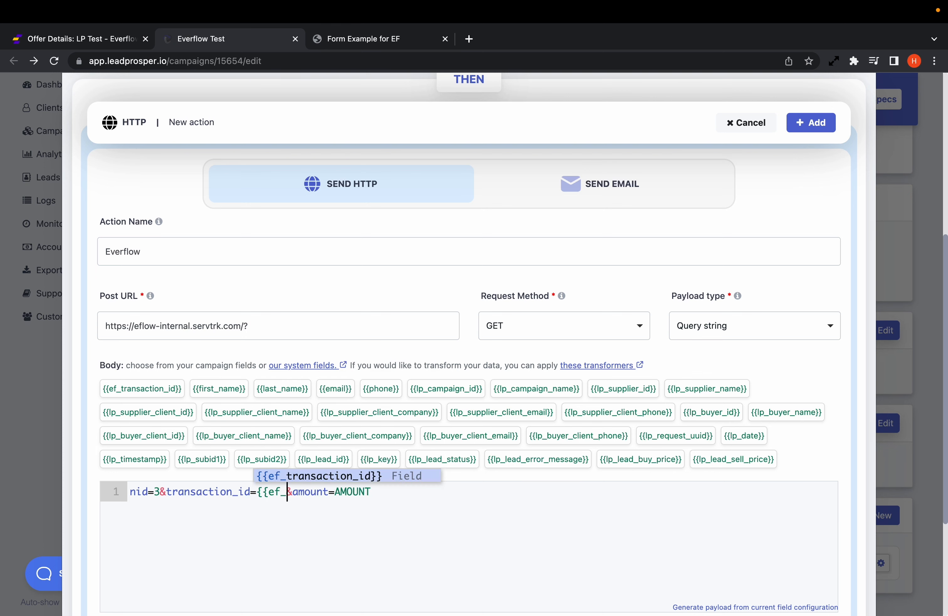
pyautogui.click(366, 477)
pyautogui.doubleClick(464, 491)
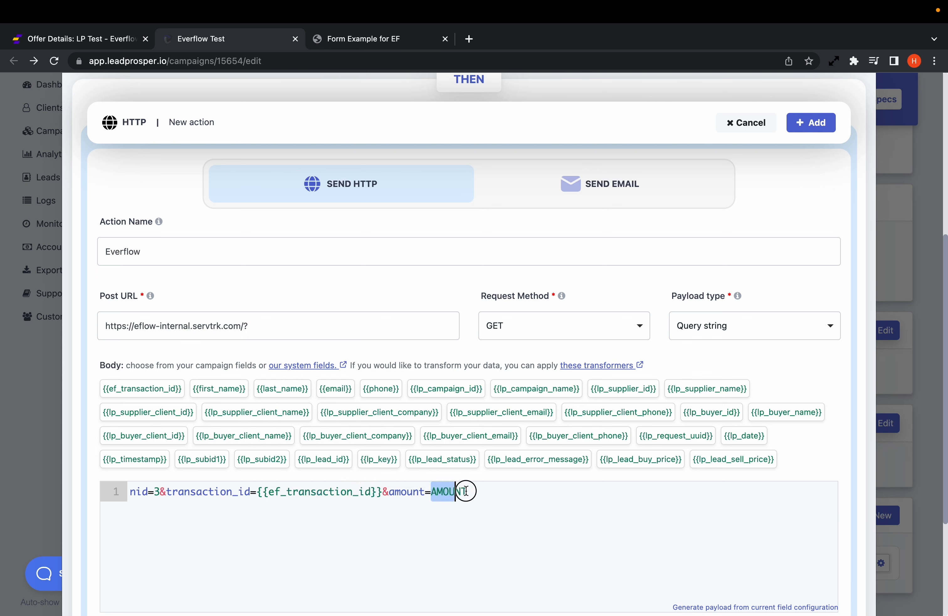
pyautogui.write('{{lp')
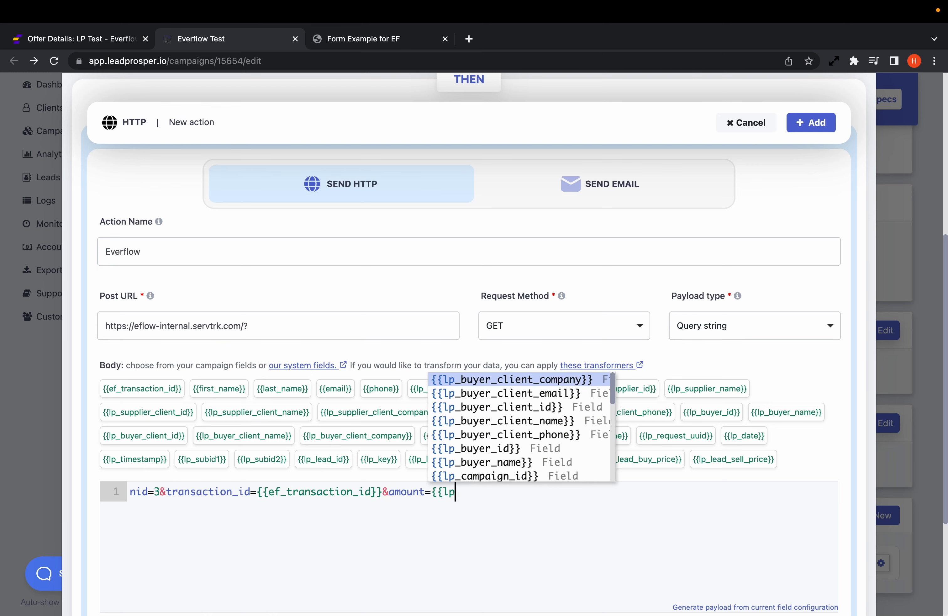
pyautogui.write('_lead_sell')
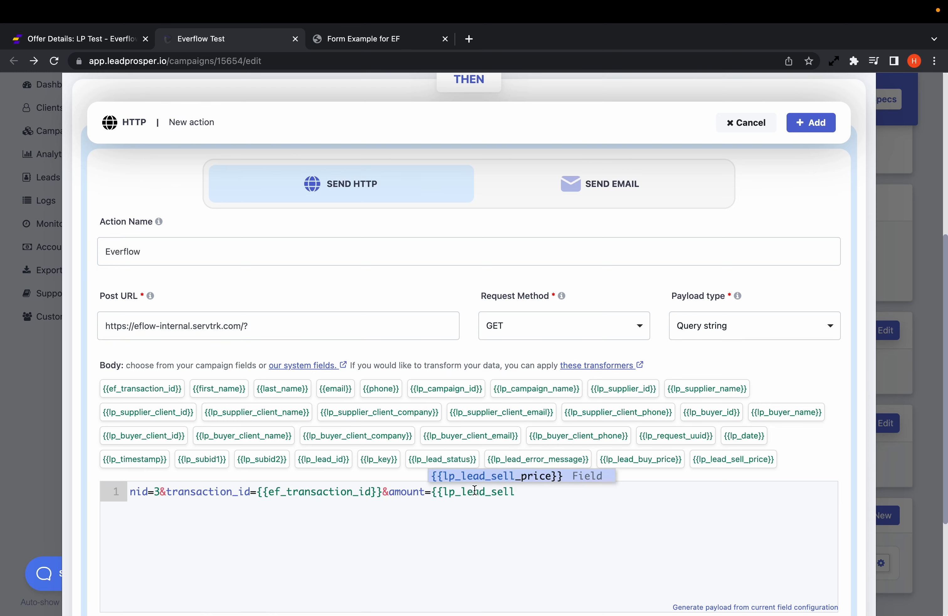
pyautogui.click(507, 475)
# Step: Review the client sub ids instructions in the Everflow offer's conversion tracking section and return to the Lead Prosper trigger
pyautogui.hotkey('ctrl', 'shift', 'Tab')
pyautogui.moveTo(492, 479); pyautogui.dragTo(198, 452)
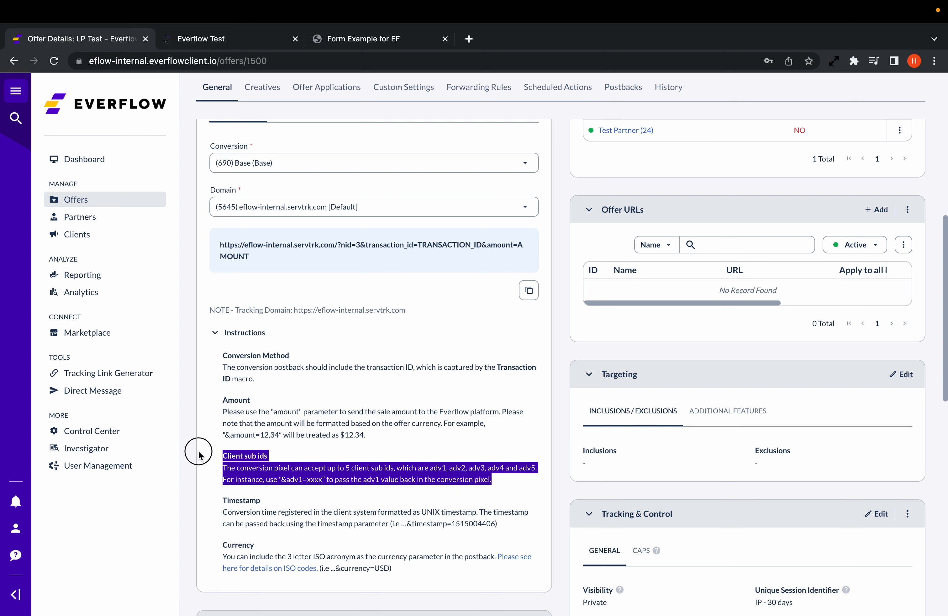
pyautogui.click(192, 39)
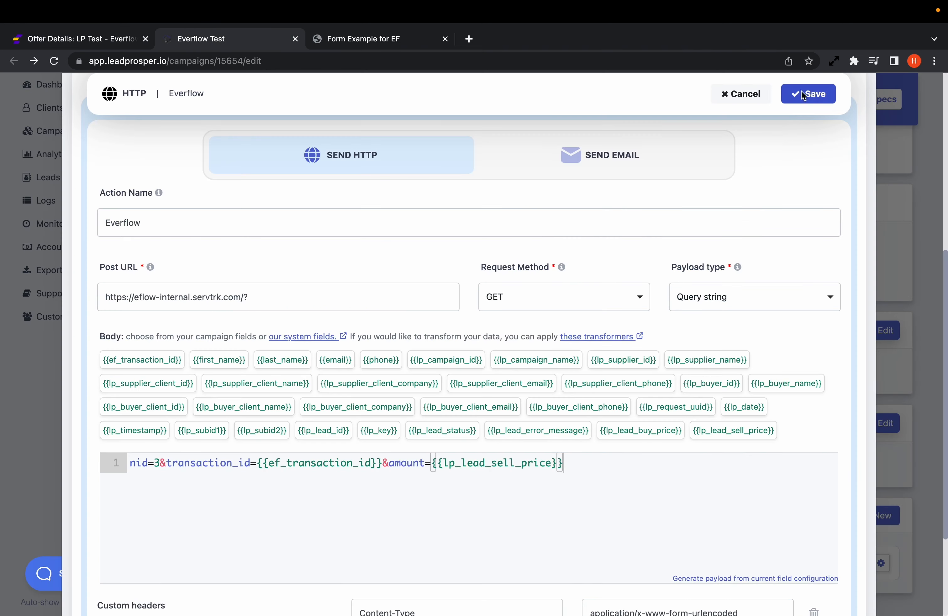
# Step: Save the Everflow HTTP action and the Everflow Conversion campaign trigger
pyautogui.click(806, 93)
pyautogui.click(848, 138)
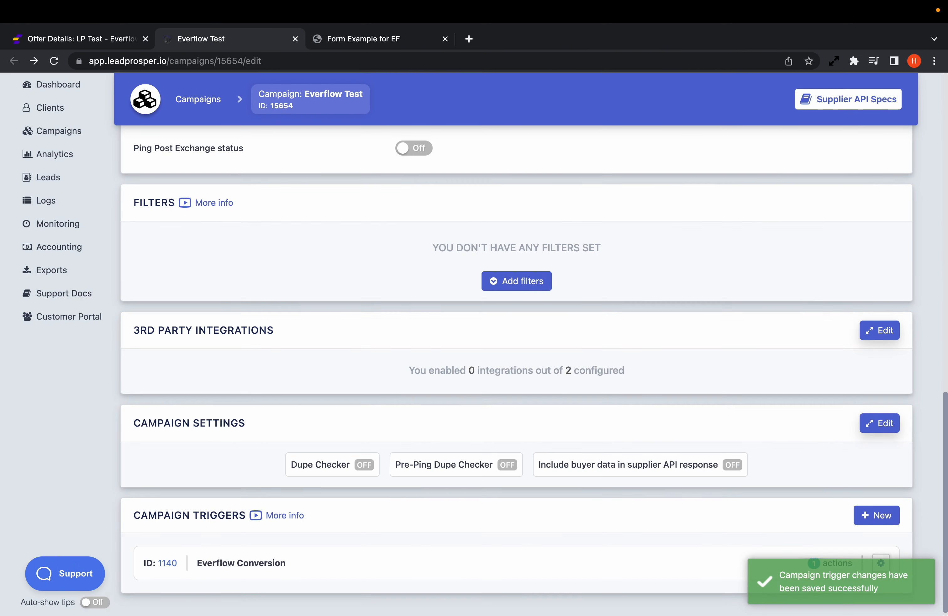
# Step: In Everflow, copy Test Partner's tracking link for the LP Test offer and load it in the Form Example for EF page
pyautogui.hotkey('ctrl', 'shift', 'Tab')
pyautogui.click(900, 335)
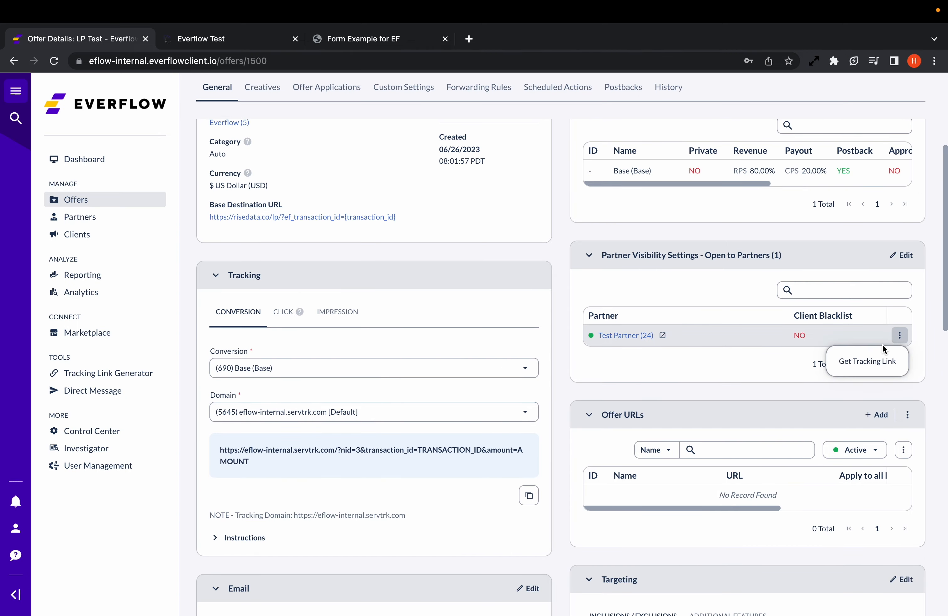
pyautogui.click(878, 362)
pyautogui.click(687, 247)
pyautogui.click(363, 38)
pyautogui.click(406, 60)
pyautogui.hotkey('ctrl', 'v')
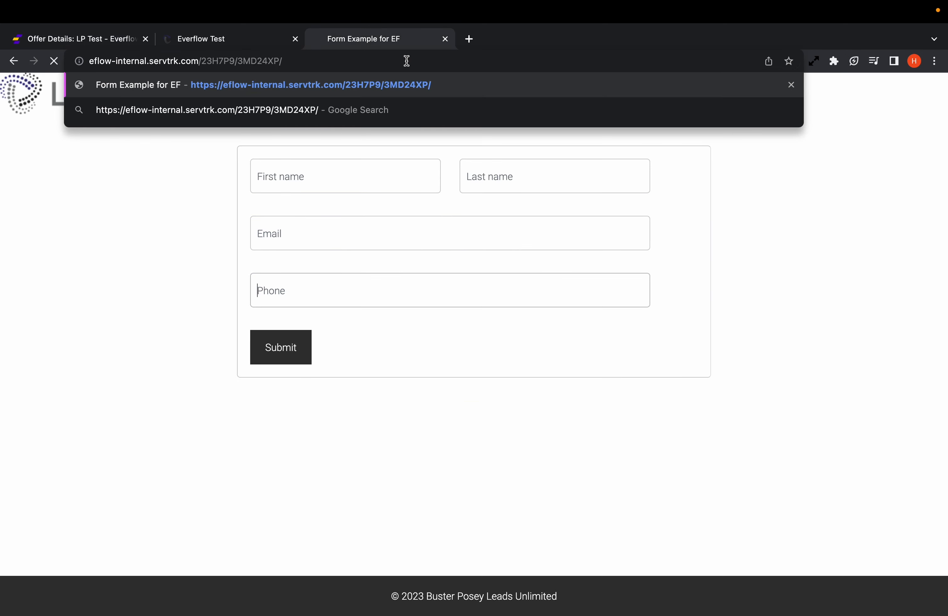
pyautogui.press('Return')
# Step: Submit a test lead on the form with eftest2 as first and last name, a test email address and a phone number
pyautogui.click(345, 175)
pyautogui.write('eftest2')
pyautogui.click(509, 173)
pyautogui.write('eftest')
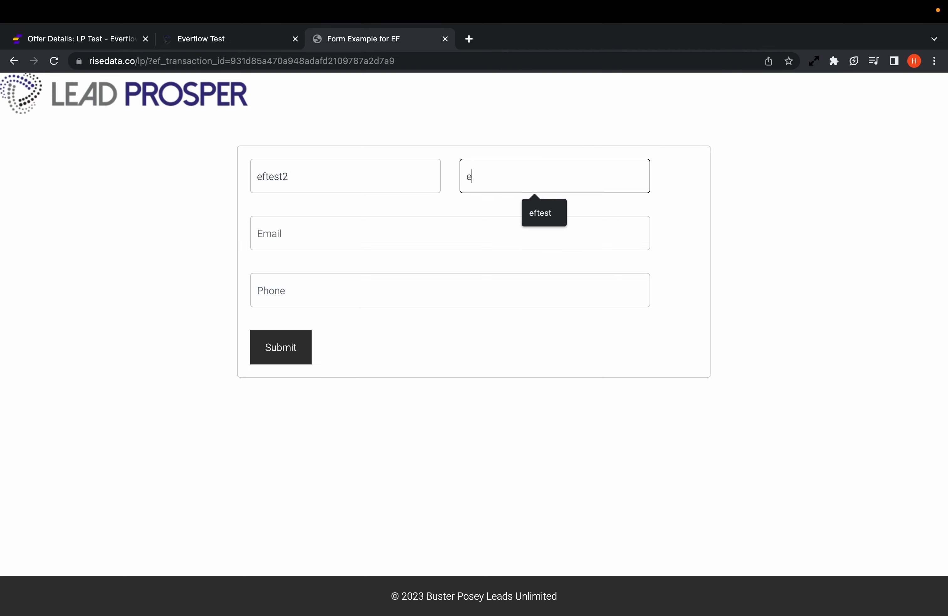
pyautogui.click(351, 227)
pyautogui.write('eftest2@test.com')
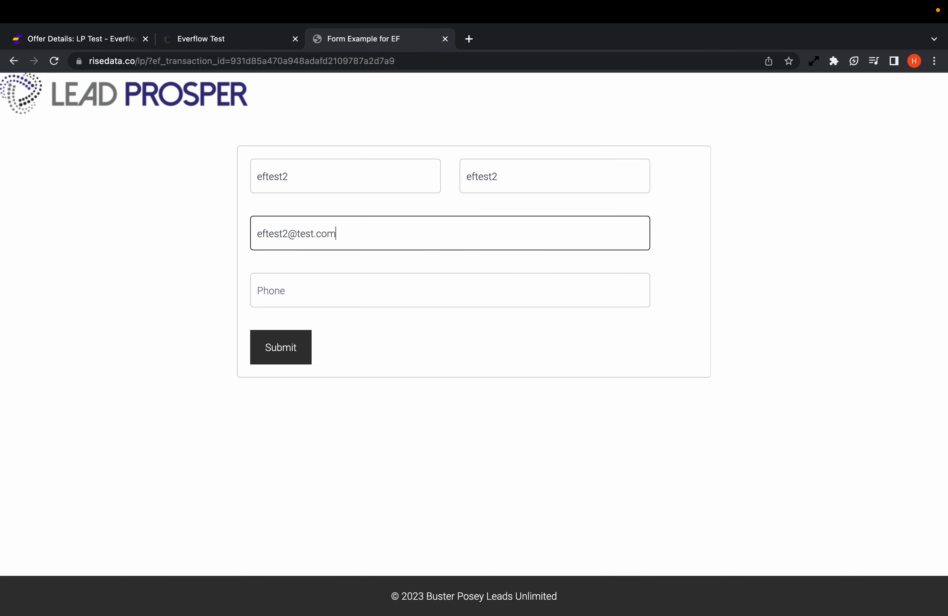
pyautogui.click(315, 278)
pyautogui.write('12')
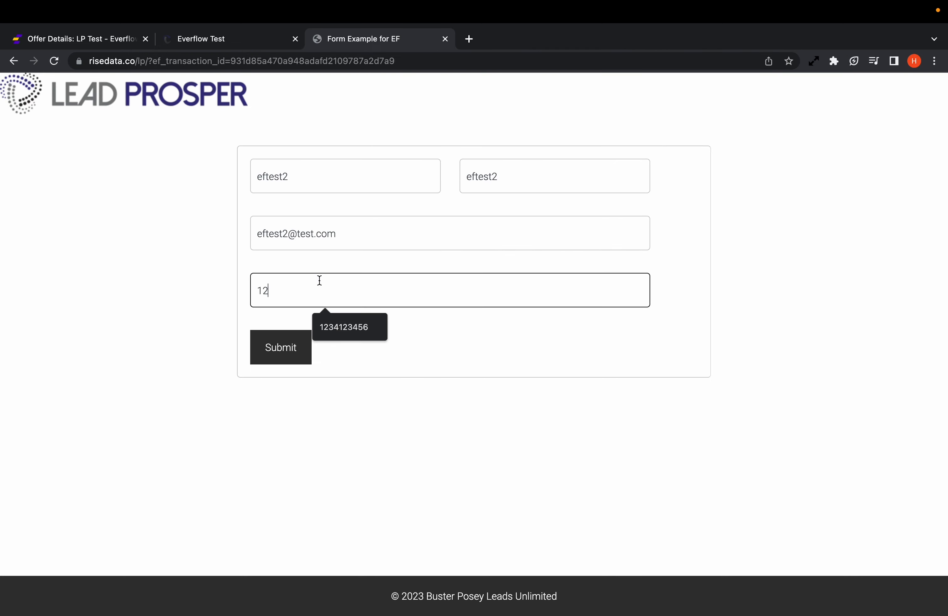
pyautogui.click(331, 325)
pyautogui.click(272, 344)
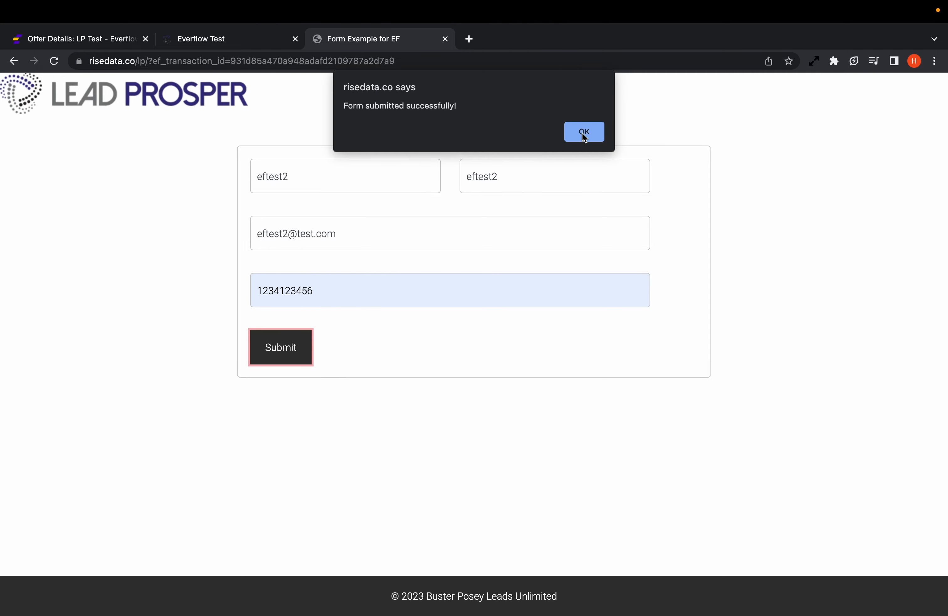
pyautogui.click(584, 133)
# Step: In Lead Prosper, open the Rise Data supplier's leads and examine the triggers log of the newest eftest2 lead
pyautogui.click(221, 39)
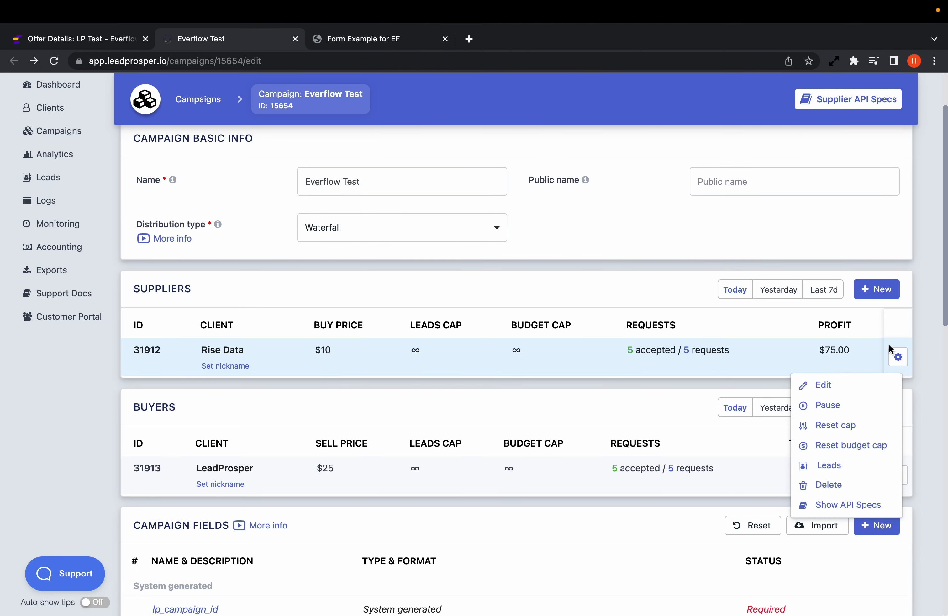
pyautogui.click(872, 466)
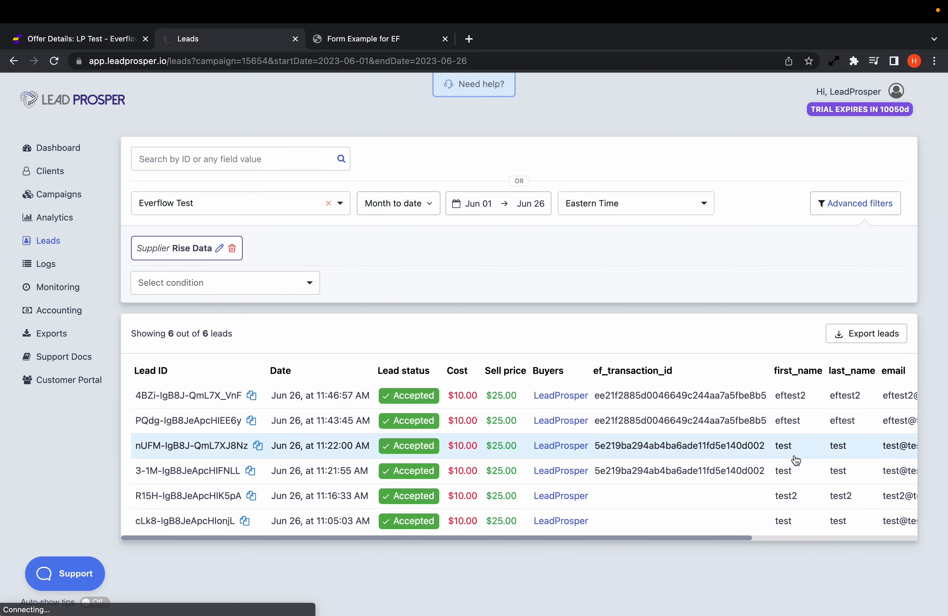
pyautogui.click(769, 401)
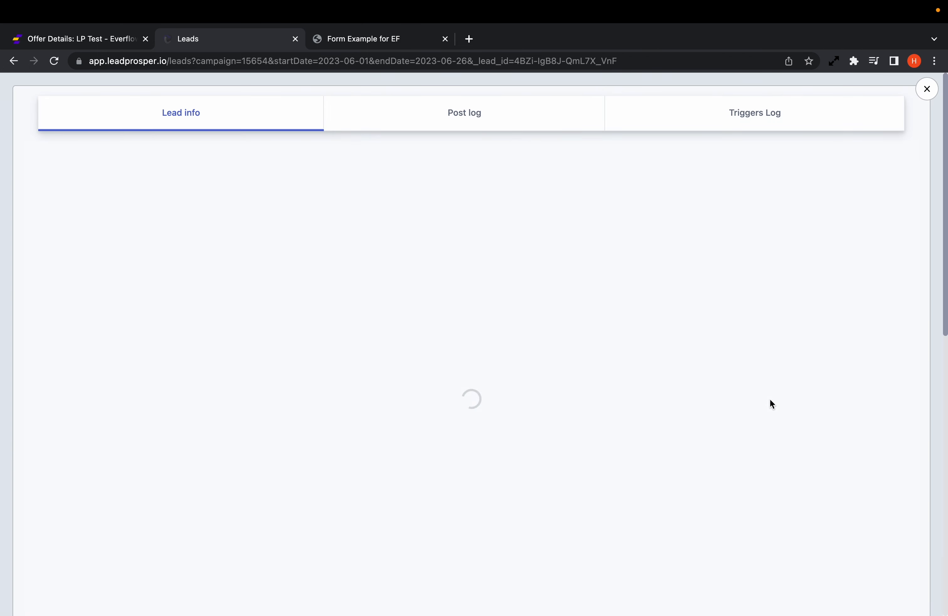
pyautogui.click(699, 124)
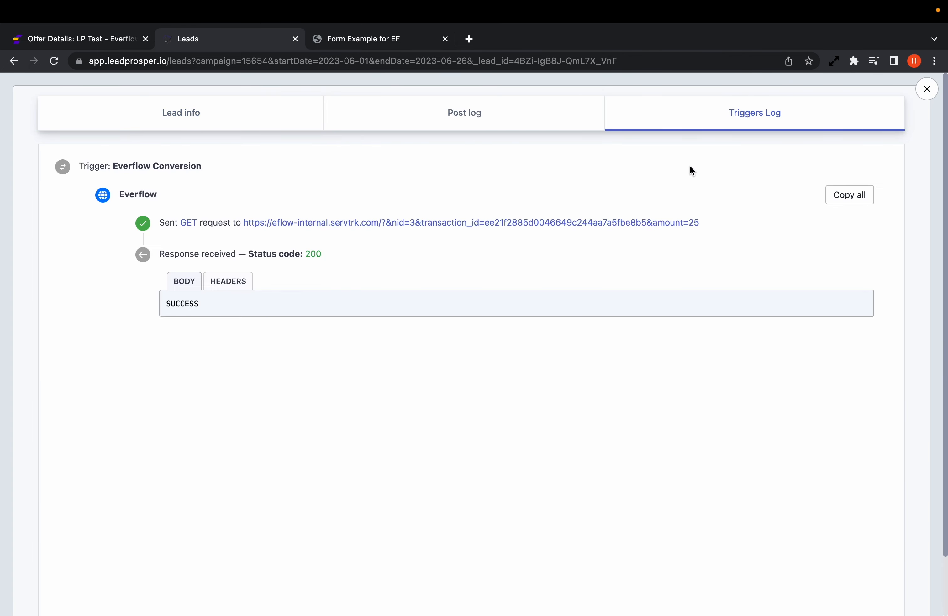
# Step: Copy the ef_transaction_id value from the lead's info and search for it in Everflow
pyautogui.click(185, 127)
pyautogui.moveTo(457, 285); pyautogui.dragTo(660, 286)
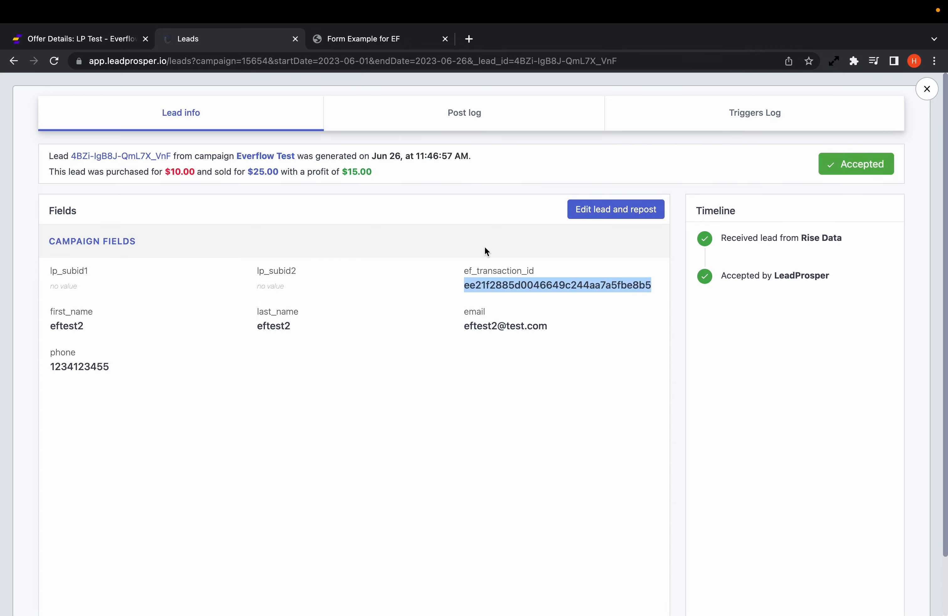
pyautogui.click(63, 43)
pyautogui.click(16, 118)
pyautogui.press('super+v')
pyautogui.press('Return')
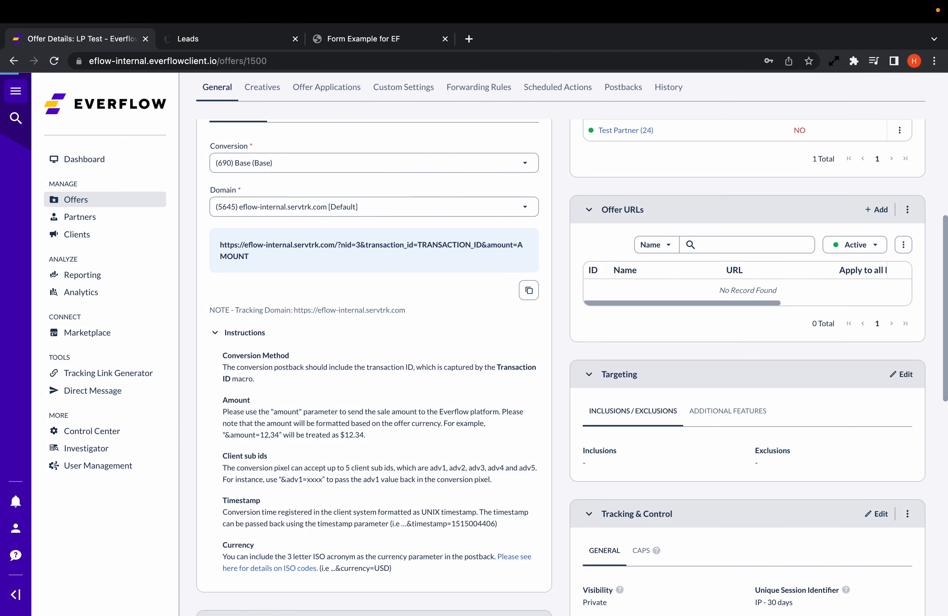
# Step: Show the conversion from the click's flow chart and check its revenue and payout
pyautogui.click(826, 283)
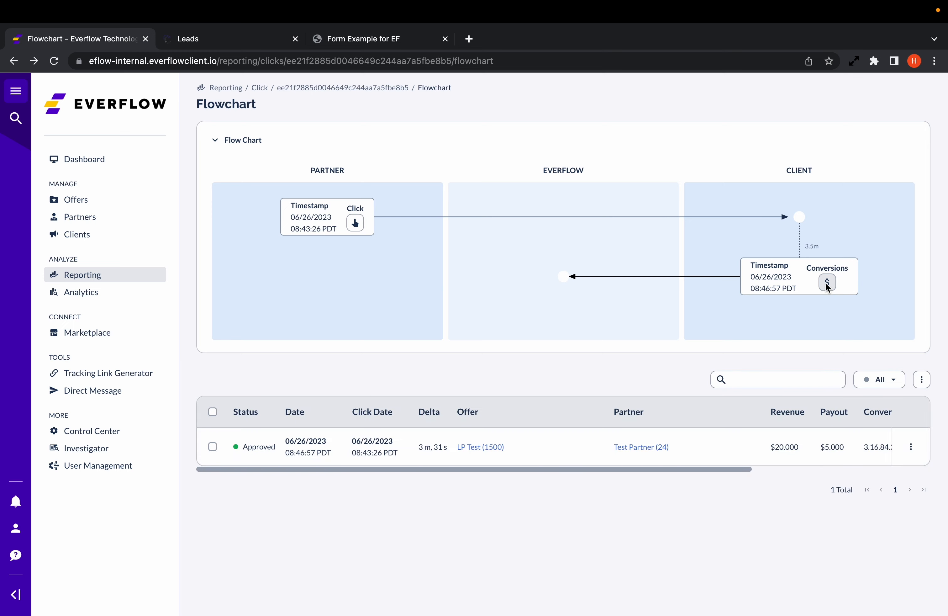
pyautogui.click(767, 449)
pyautogui.moveTo(767, 451); pyautogui.dragTo(851, 449)
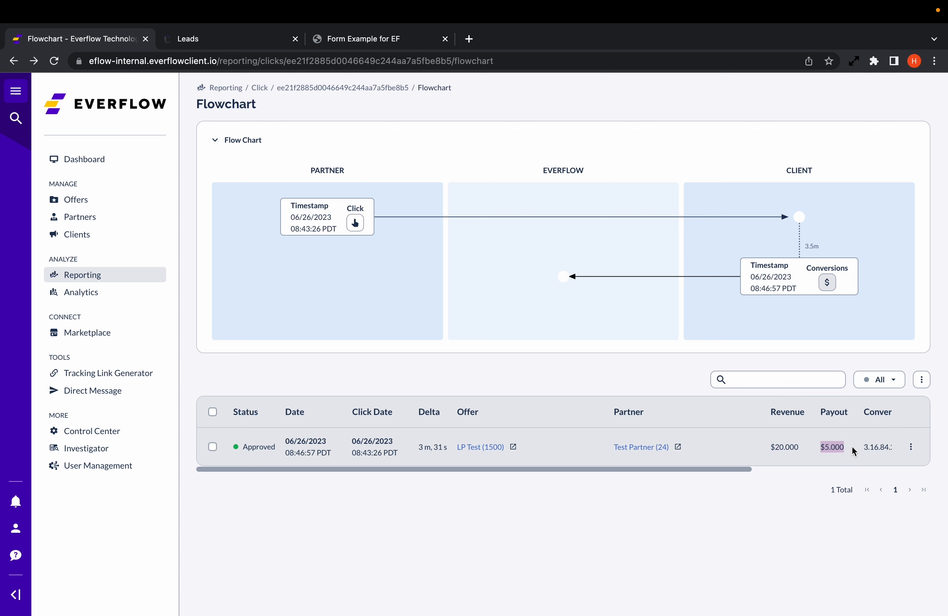